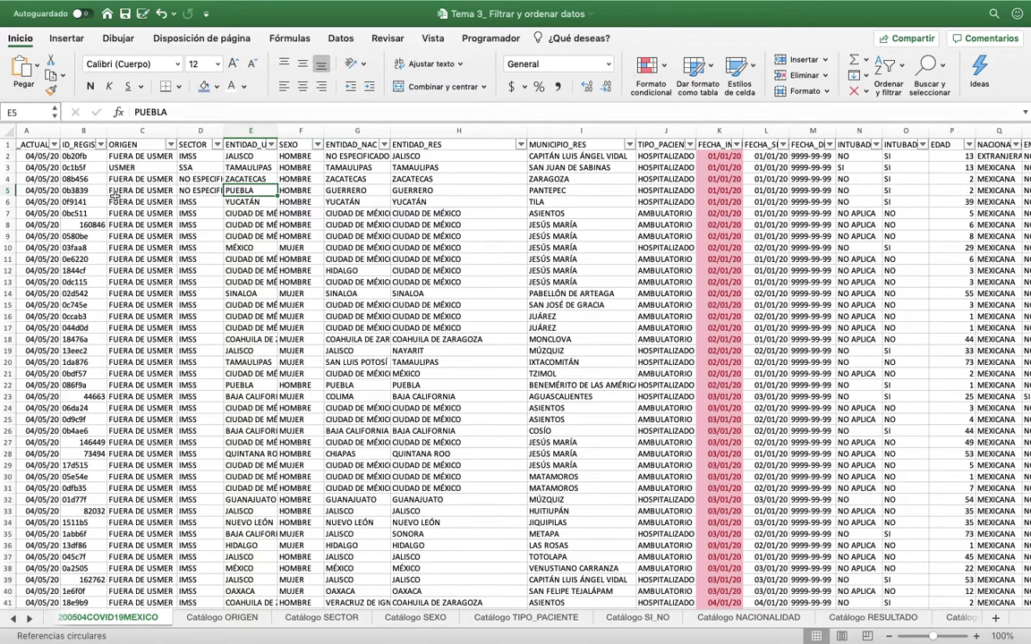
# - Review the date filter conditions available for the FECHA_ACTUALIZACION column without applying any
pyautogui.hscroll(-2, 98, 193)
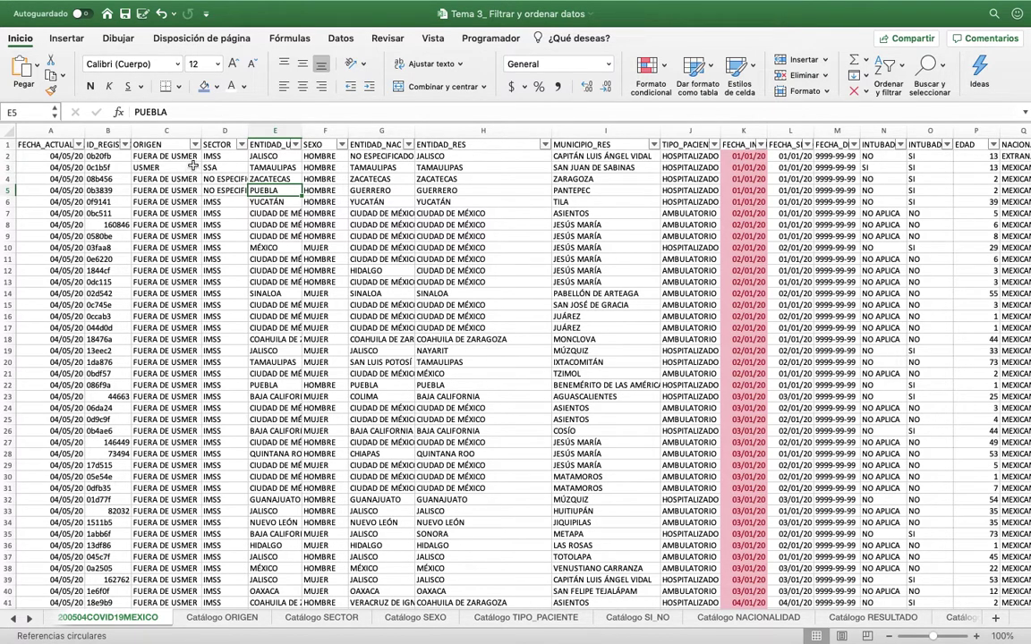
pyautogui.click(49, 144)
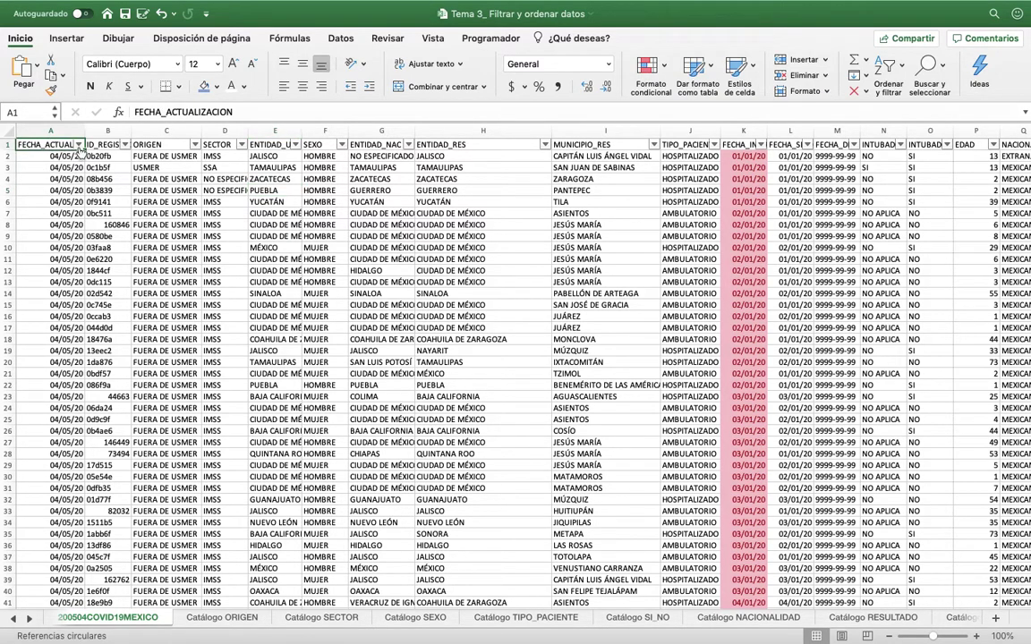
pyautogui.click(79, 145)
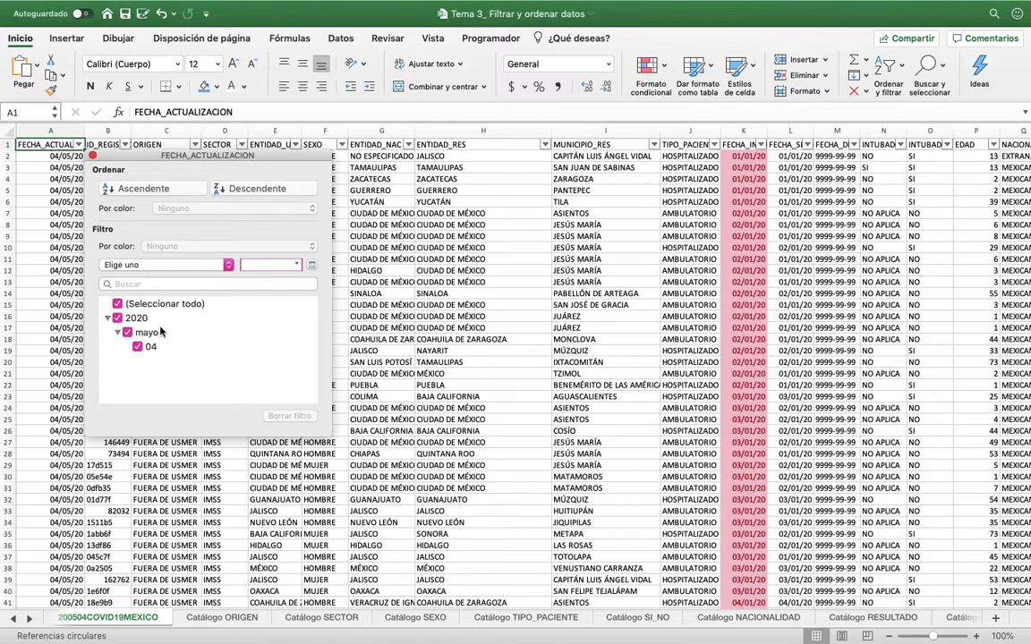
pyautogui.click(168, 266)
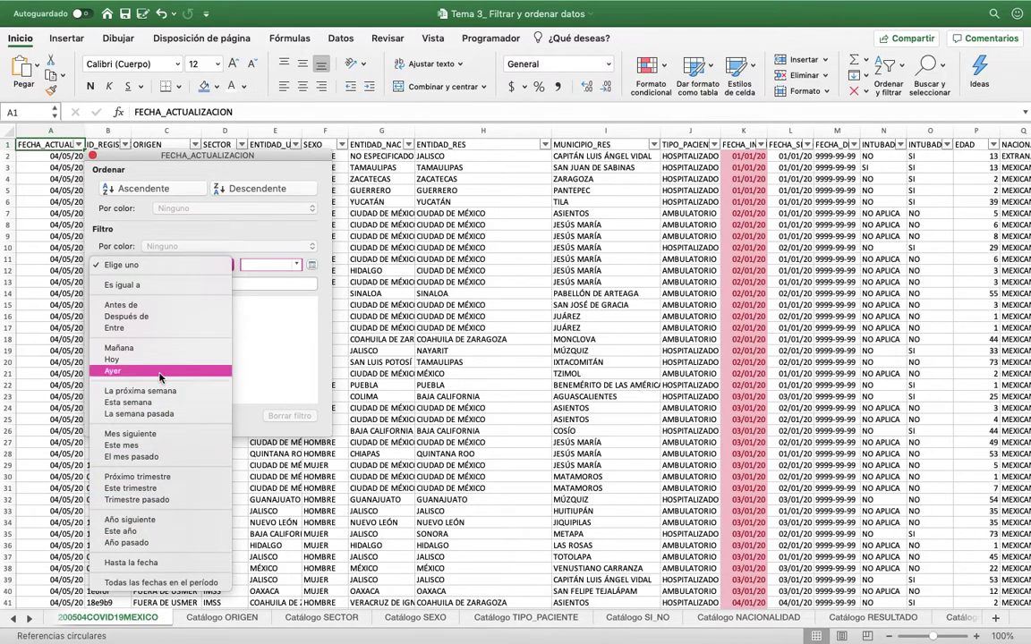
pyautogui.click(256, 234)
pyautogui.click(56, 185)
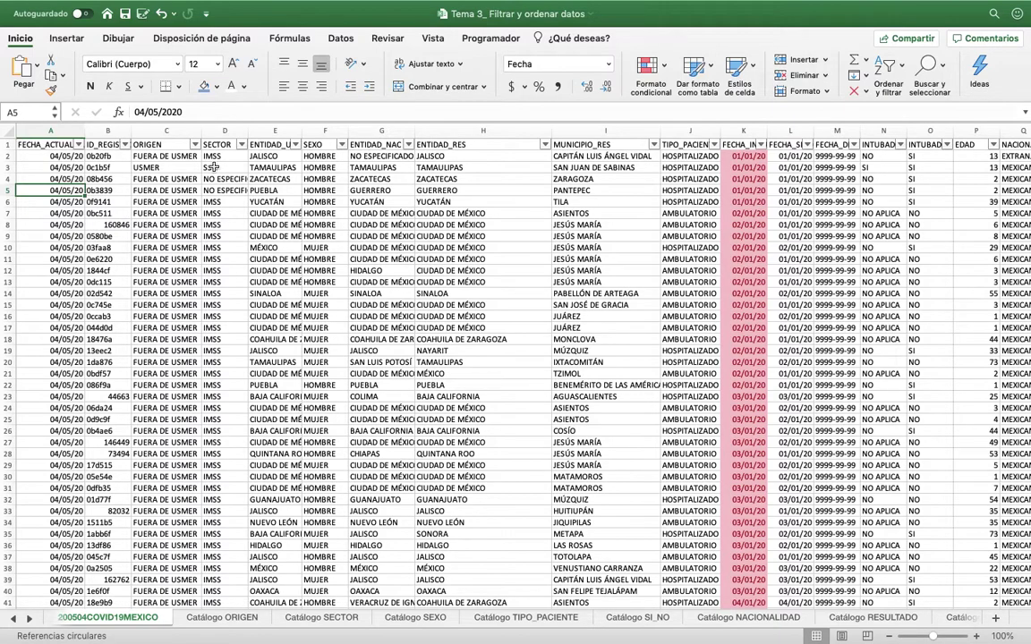
# - Filter the FECHA_SINTOMAS column to dates in Este mes and close the filter options
pyautogui.click(845, 148)
pyautogui.click(787, 143)
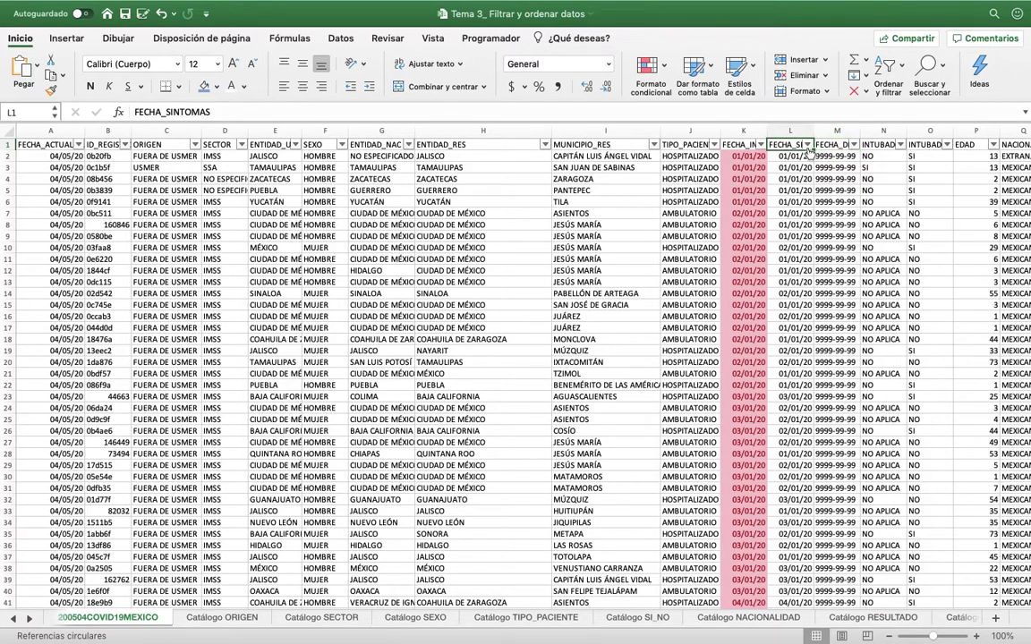
pyautogui.click(808, 145)
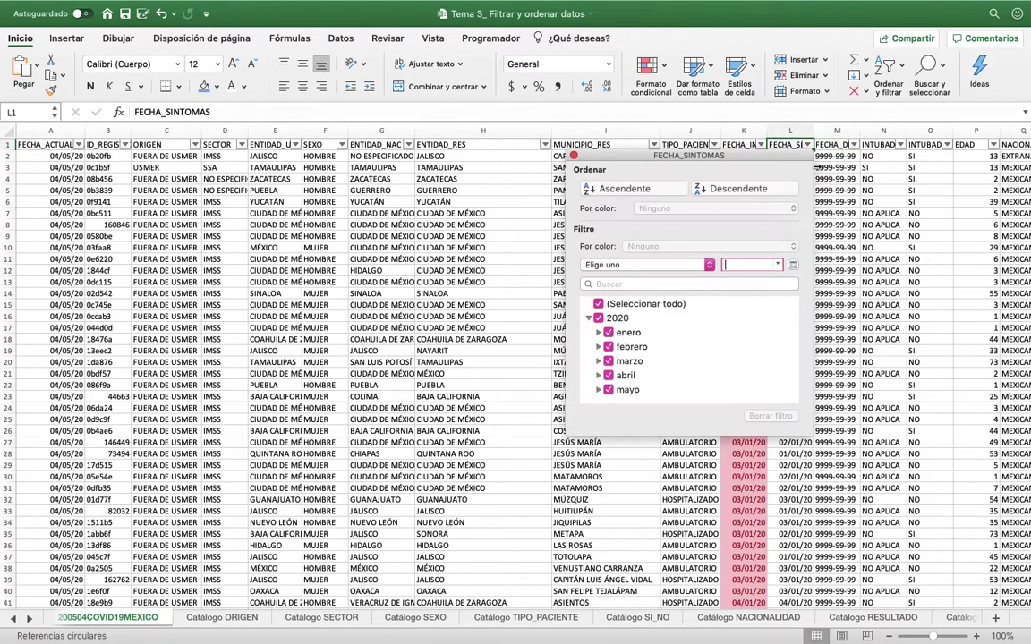
pyautogui.click(648, 265)
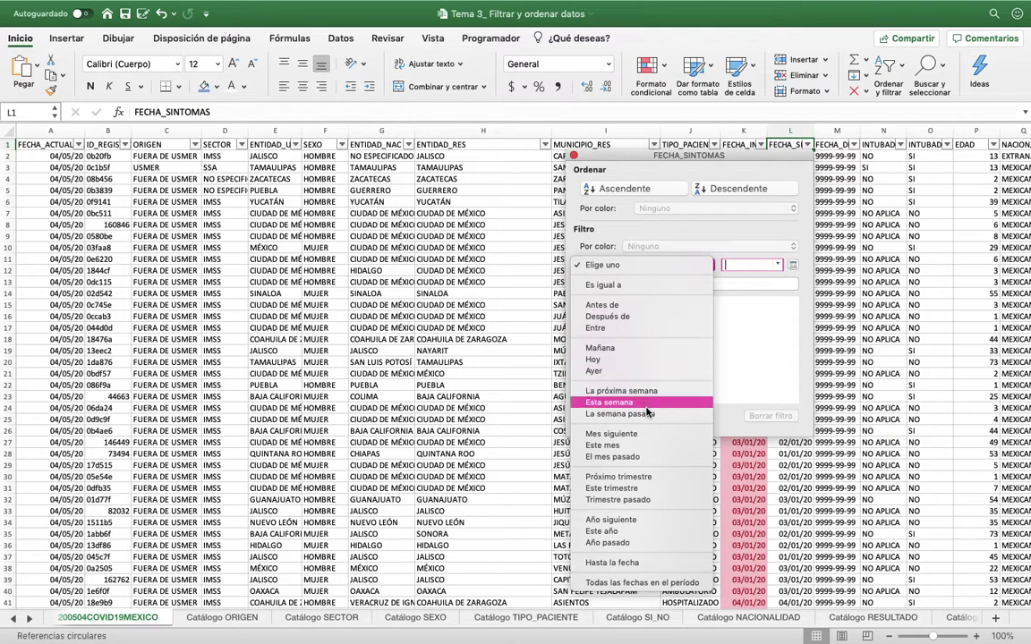
pyautogui.click(617, 451)
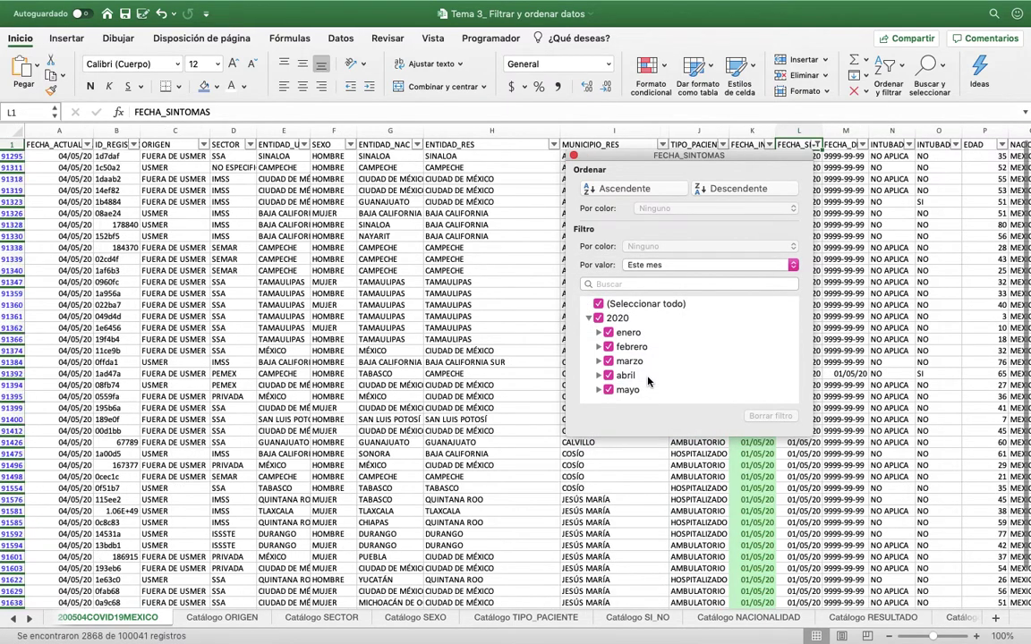
pyautogui.click(574, 156)
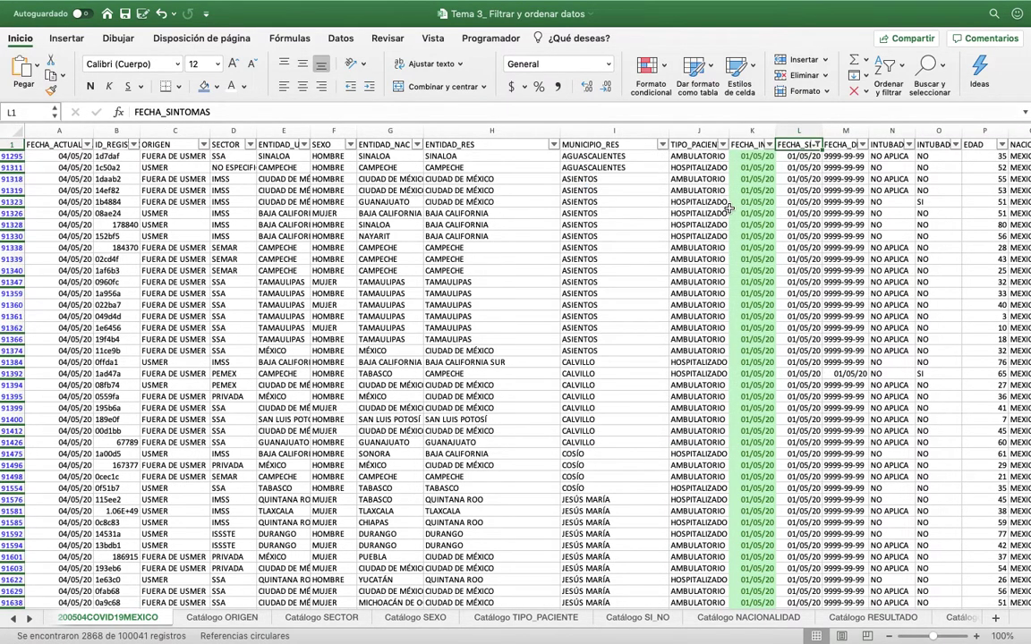
# - Look through the filtered records and check the summary figures of the whole FECHA_INGRESO column
pyautogui.scroll(-8, 708, 307)
pyautogui.scroll(8, 708, 307)
pyautogui.click(752, 132)
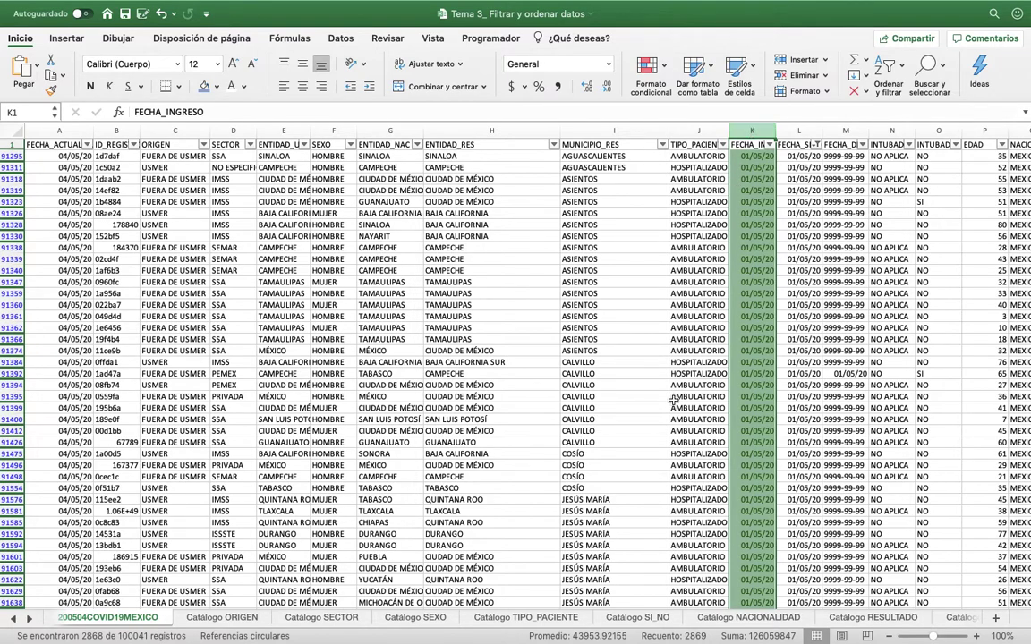
pyautogui.click(752, 213)
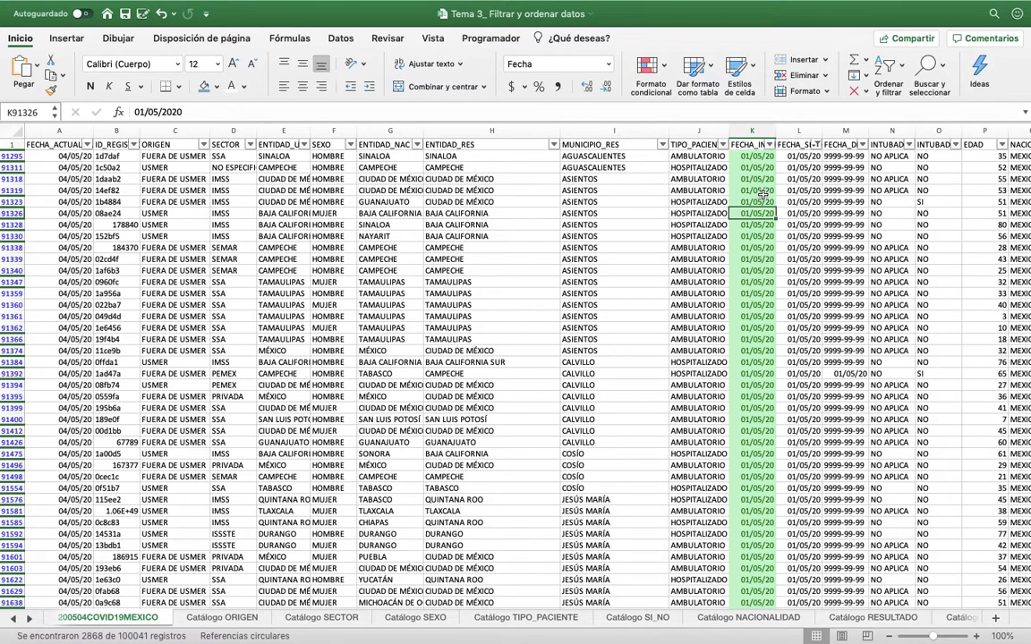
# - Change the FECHA_SINTOMAS date filter to La semana pasada and return to the first filtered record
pyautogui.click(818, 145)
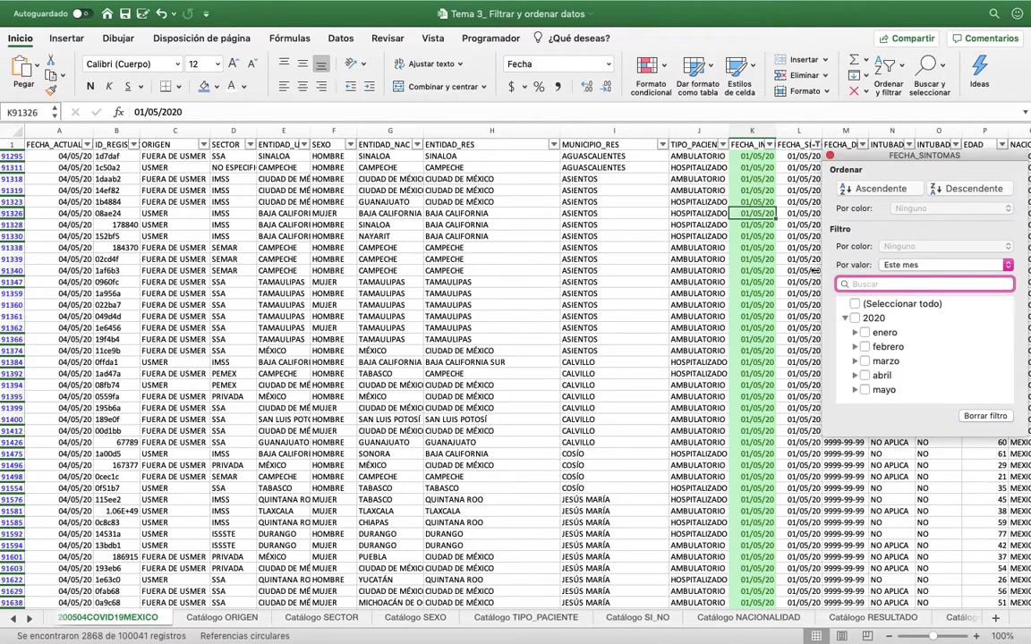
pyautogui.click(890, 266)
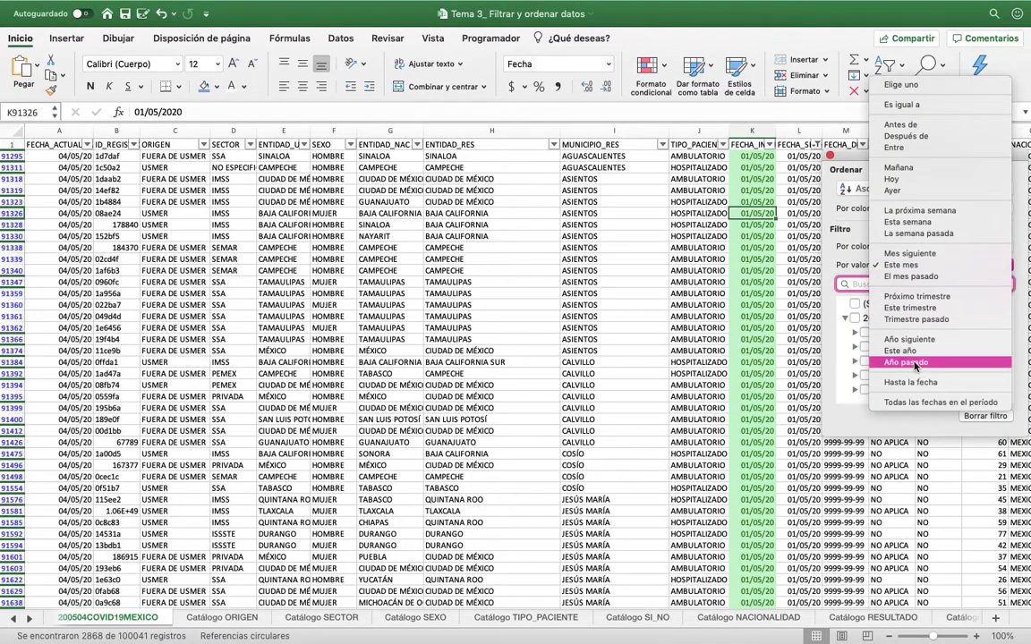
pyautogui.click(924, 234)
pyautogui.scroll(15, 742, 259)
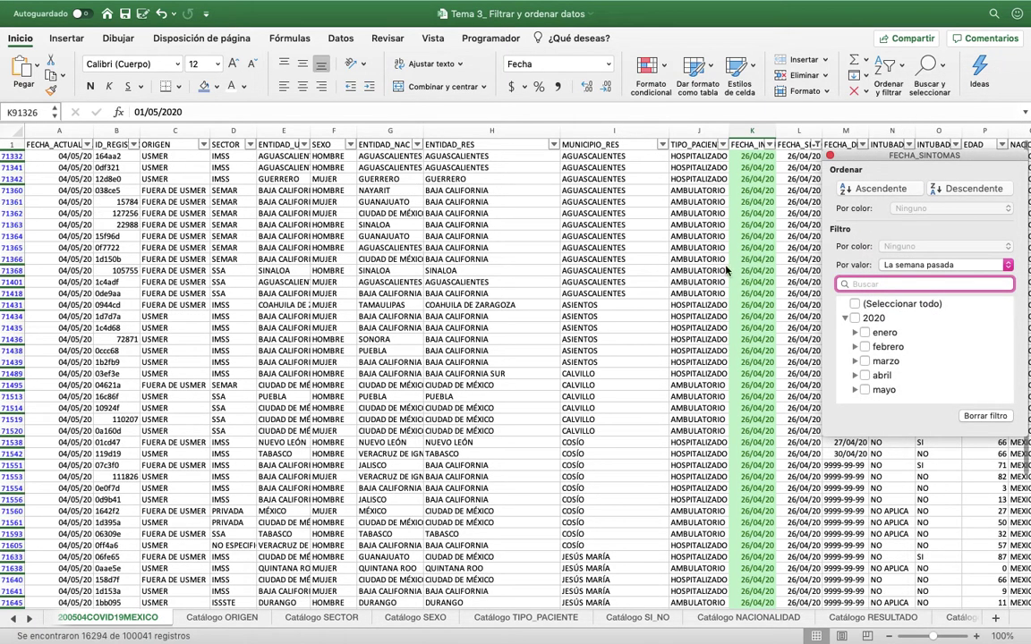
pyautogui.click(765, 158)
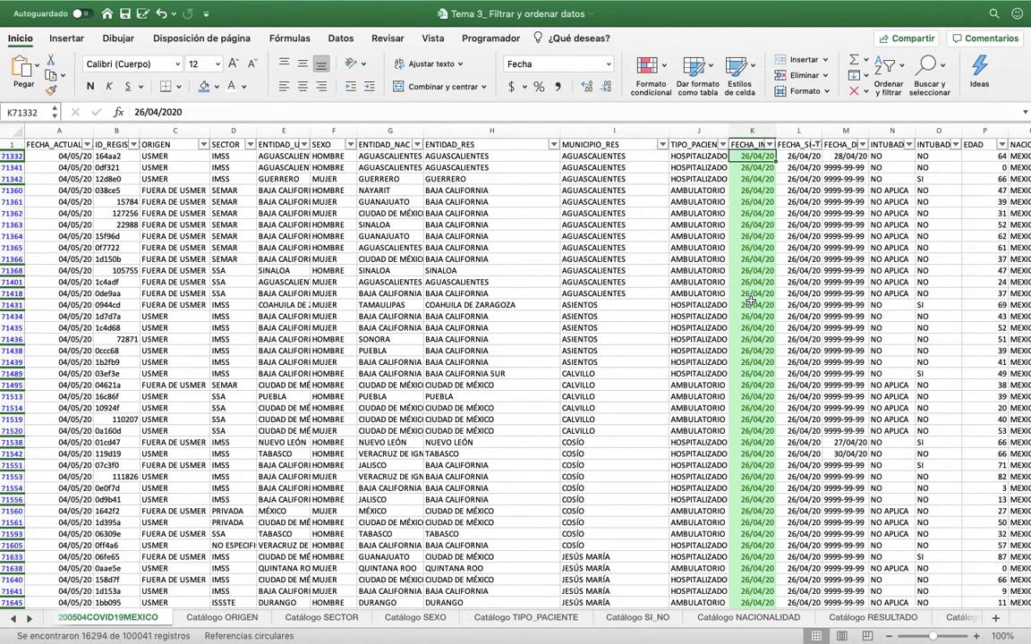
# - Examine the filtered rows, the FECHA_INGRESO column's summary figures and its available filter options
pyautogui.scroll(-3, 751, 300)
pyautogui.scroll(3, 751, 301)
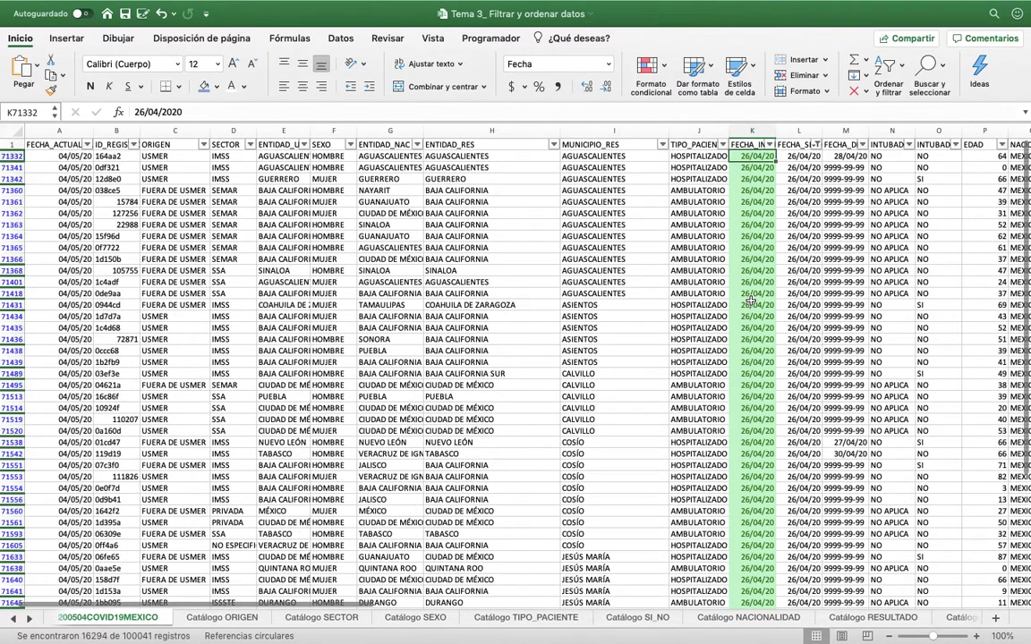
pyautogui.click(757, 128)
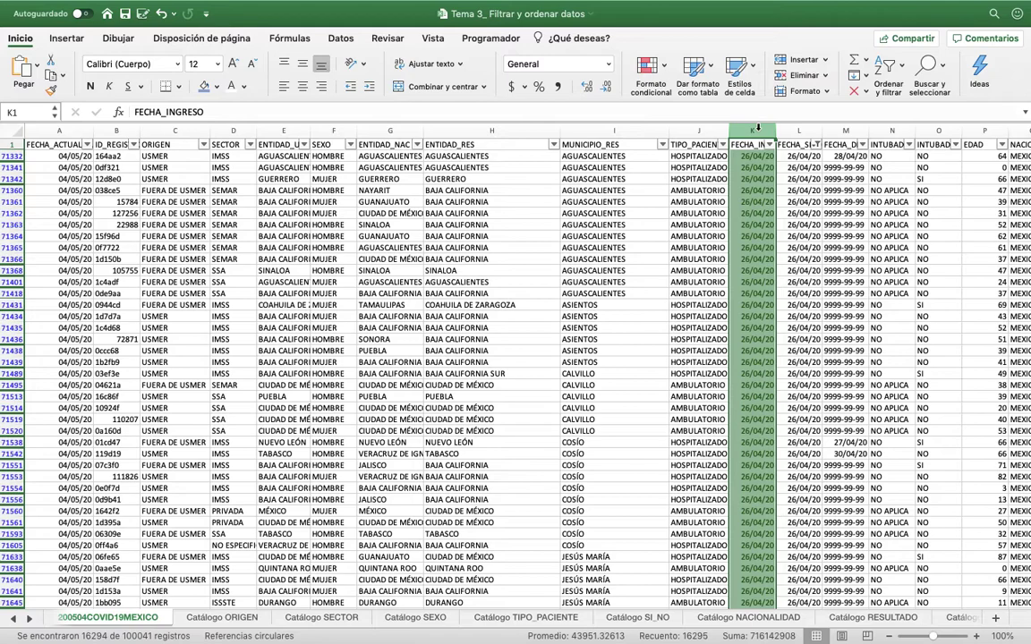
pyautogui.click(799, 191)
pyautogui.click(752, 133)
pyautogui.click(752, 213)
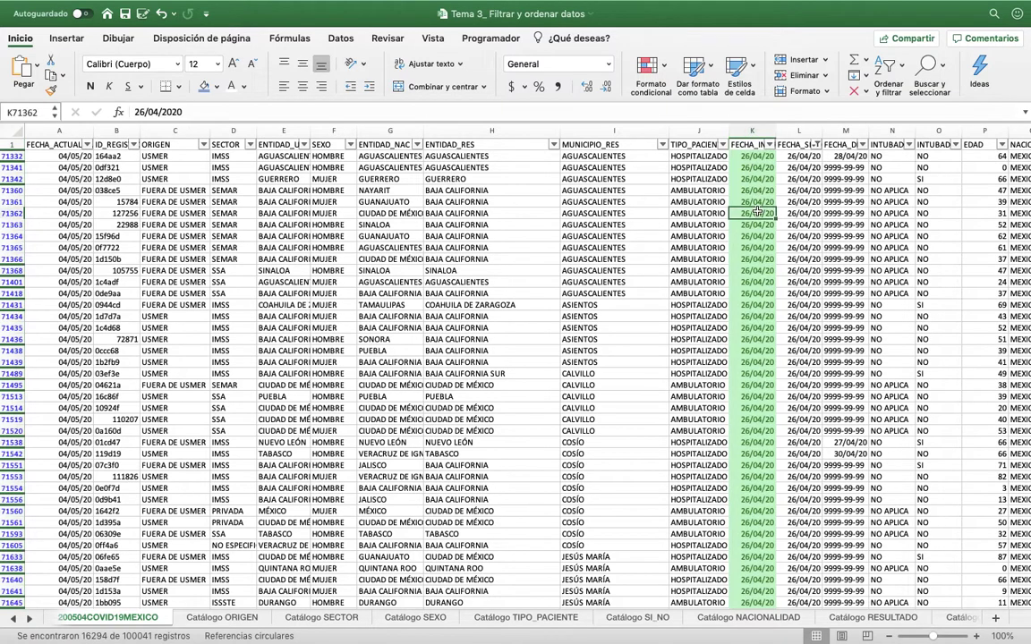
pyautogui.click(769, 144)
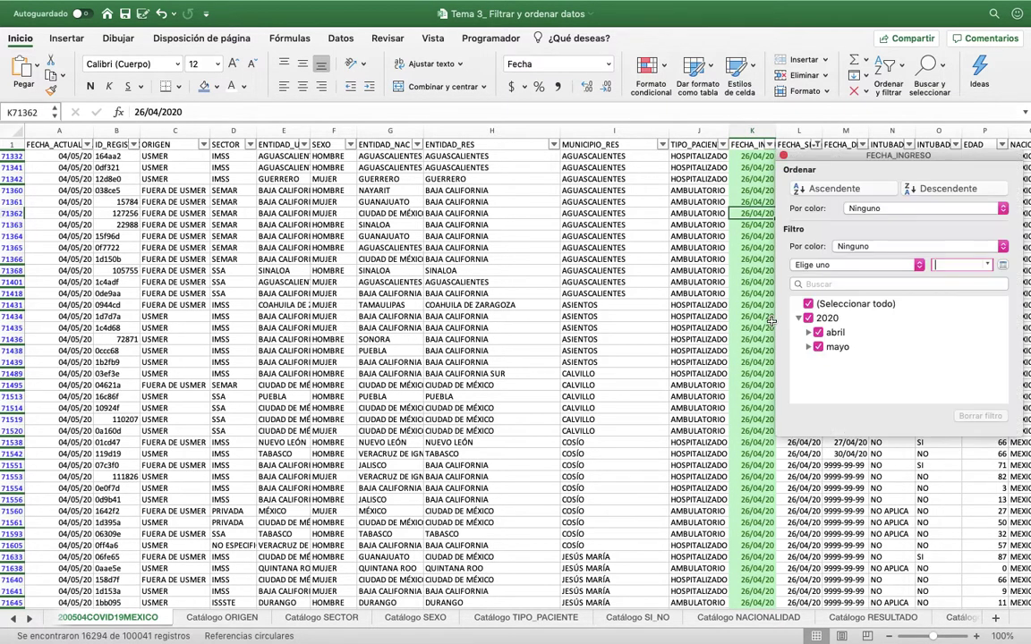
pyautogui.click(718, 269)
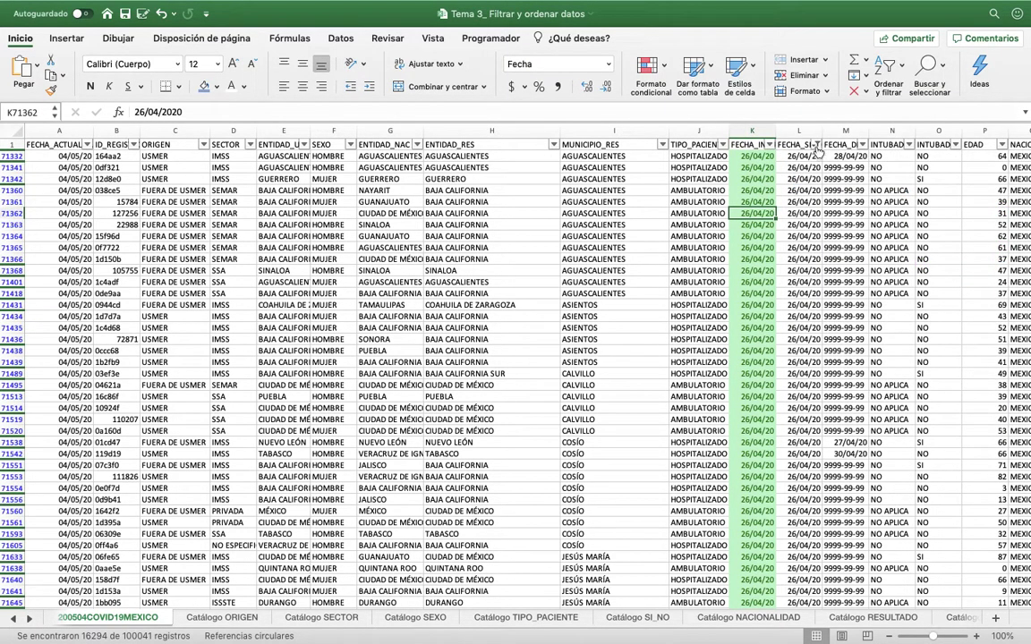
# - Remove the date filter from FECHA_SINTOMAS by including all of its dates again
pyautogui.click(816, 145)
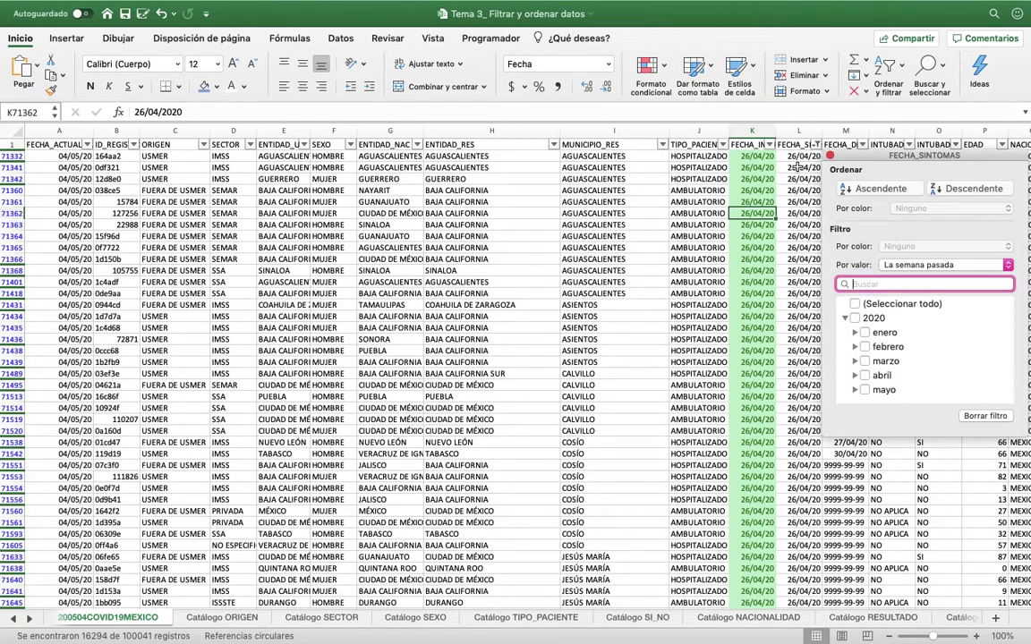
pyautogui.click(859, 305)
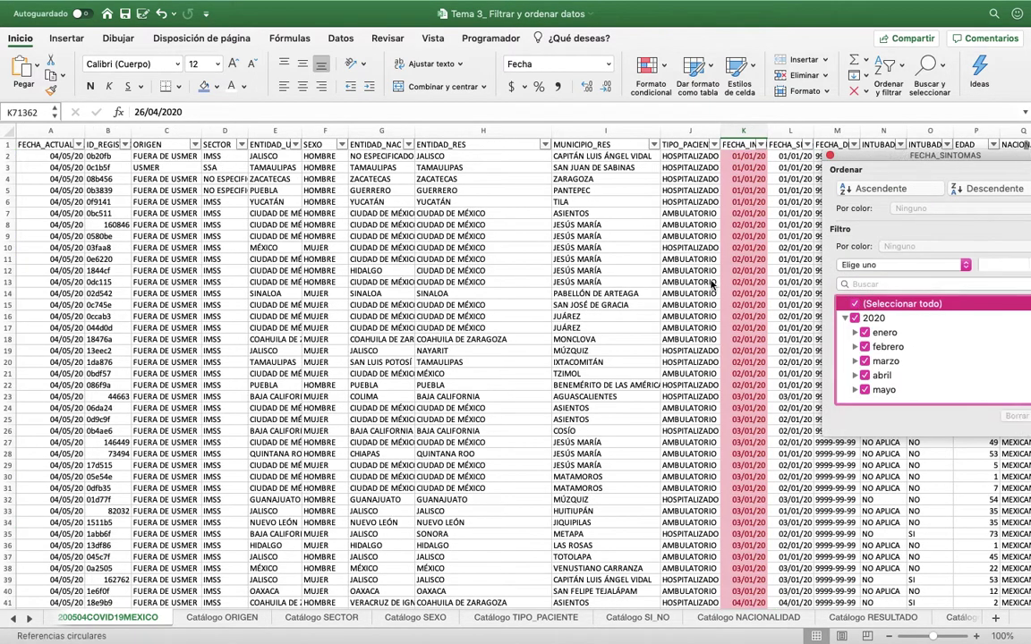
pyautogui.click(793, 218)
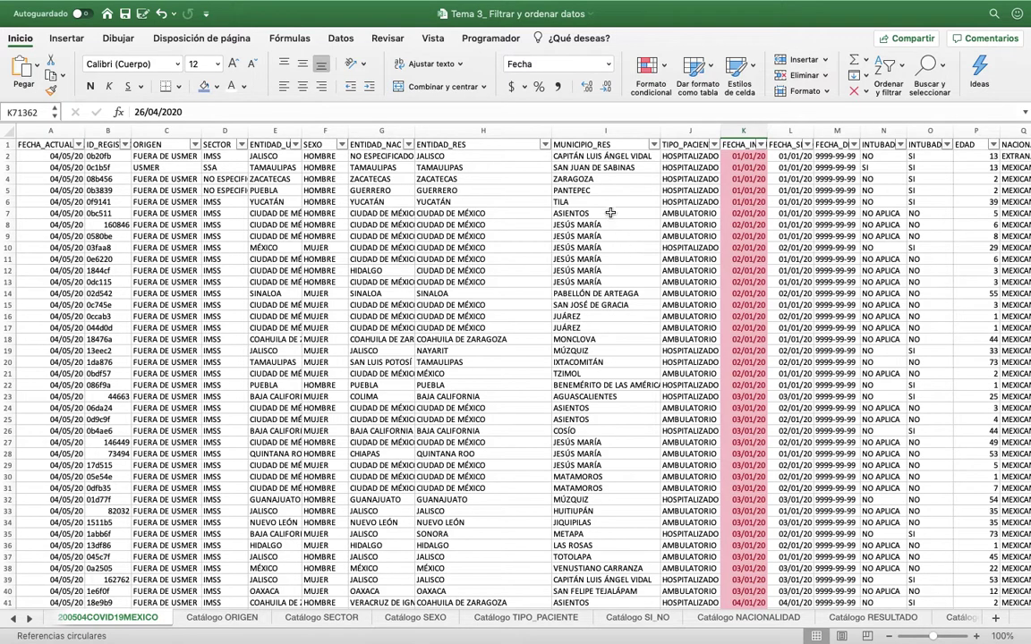
# - Filter the MUNICIPIO_RES column to municipalities with the condition Comienza por "j" and look over the matching rows
pyautogui.click(555, 130)
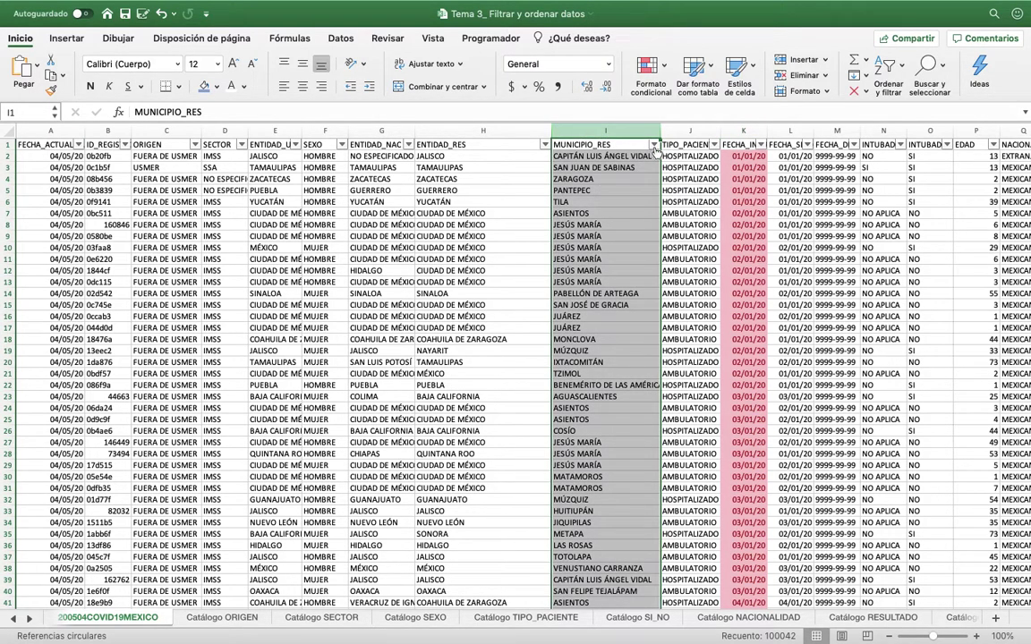
pyautogui.click(654, 144)
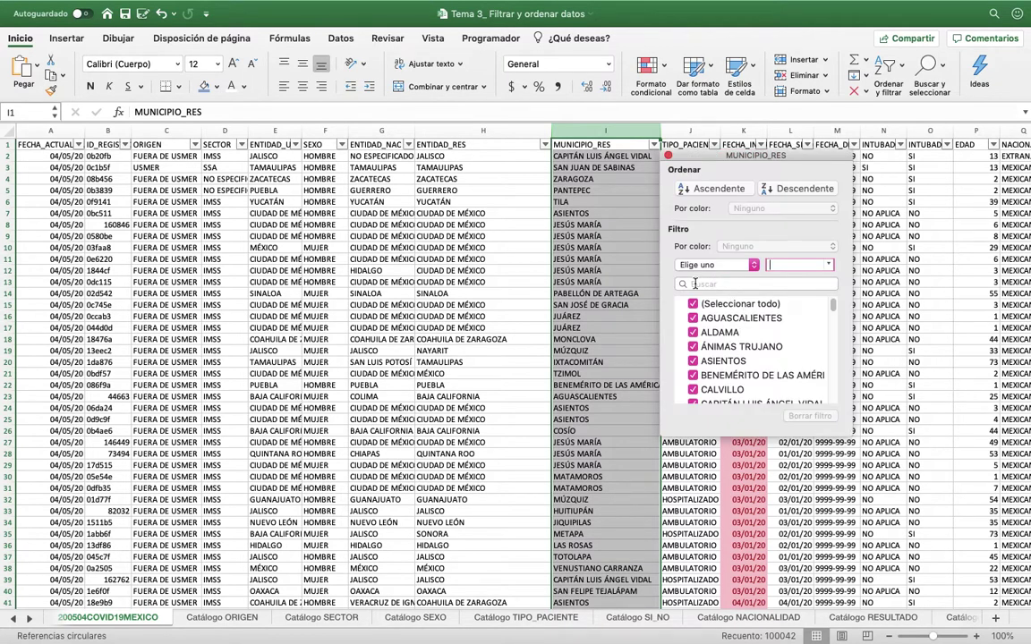
pyautogui.click(716, 266)
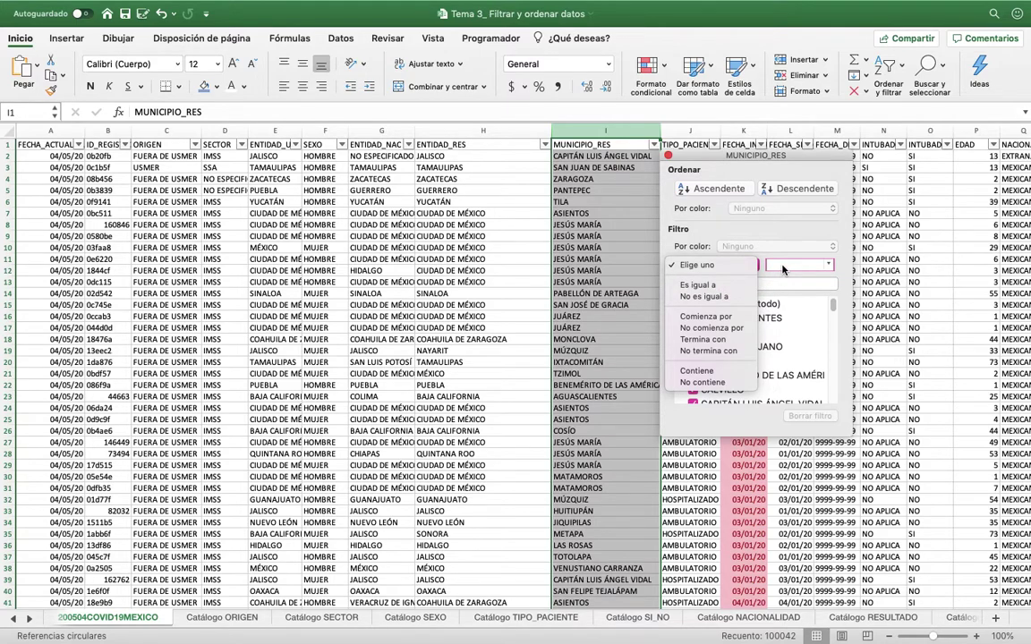
pyautogui.click(713, 318)
pyautogui.click(726, 285)
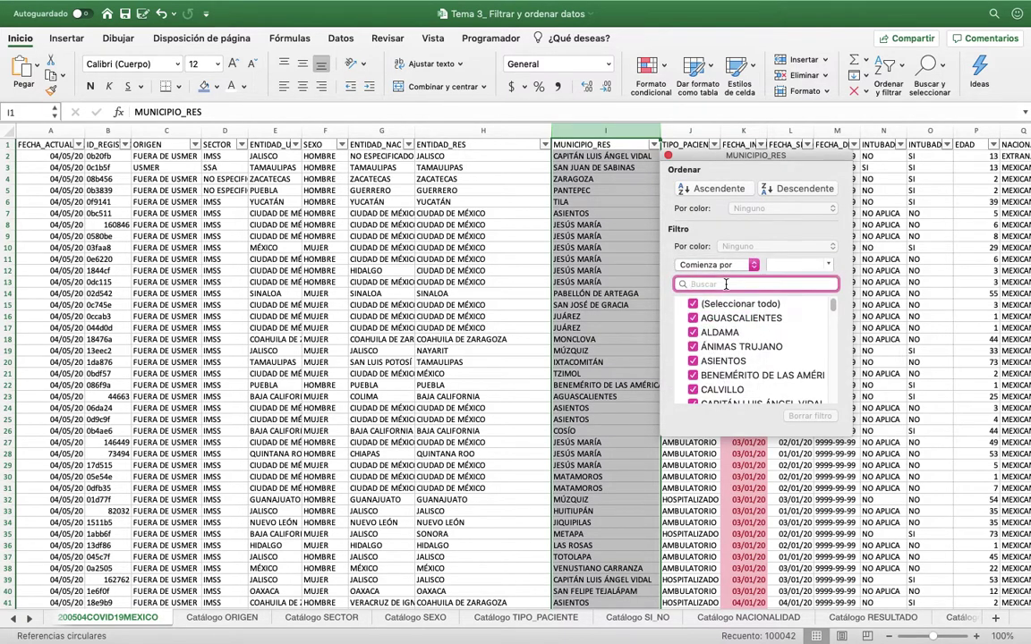
pyautogui.click(777, 264)
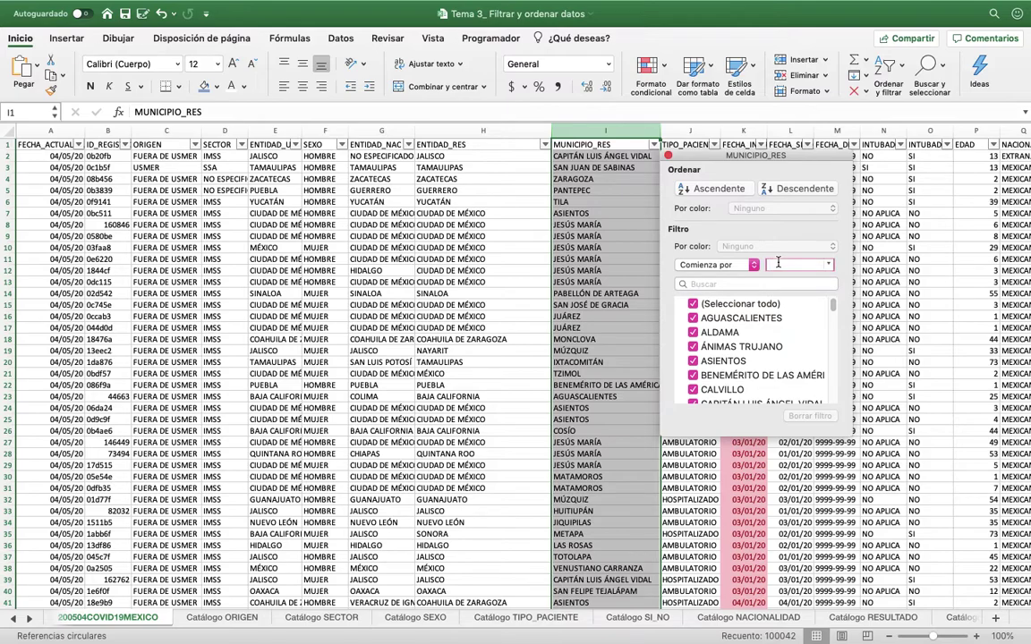
pyautogui.write('j')
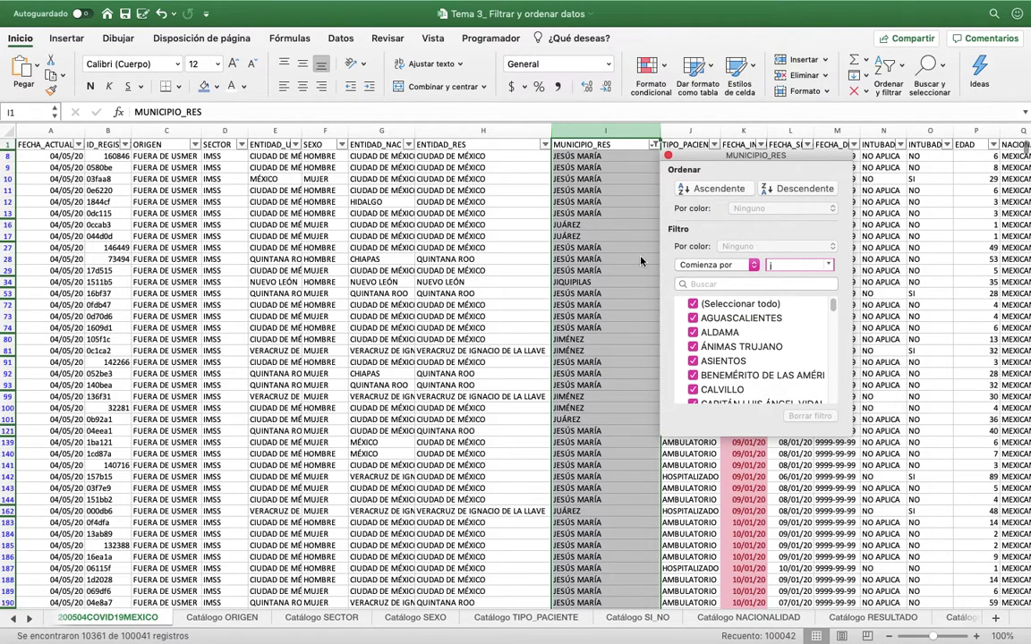
pyautogui.scroll(-15, 592, 270)
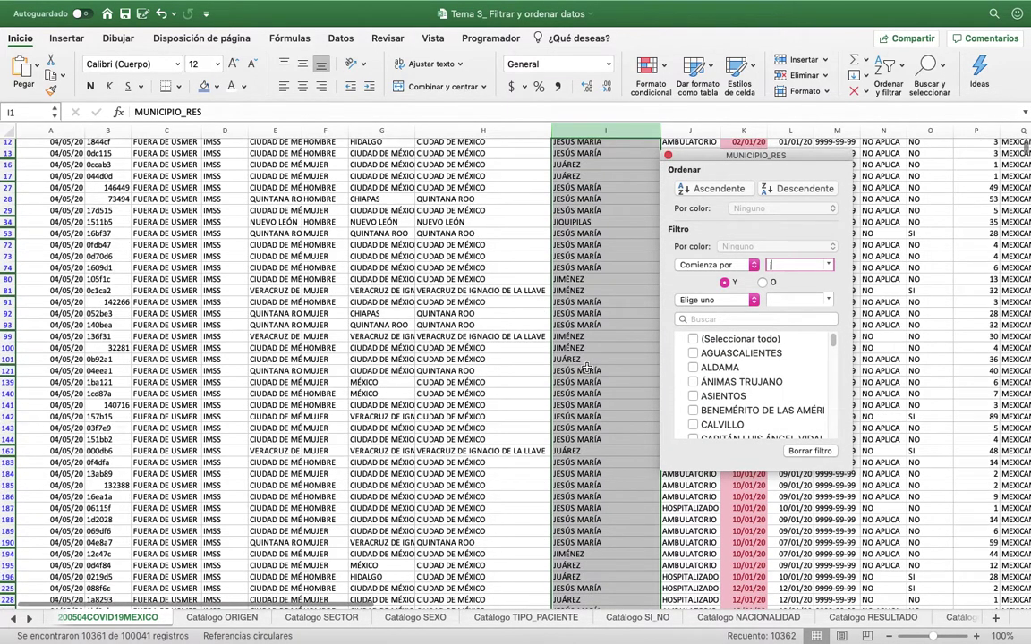
pyautogui.scroll(15, 588, 370)
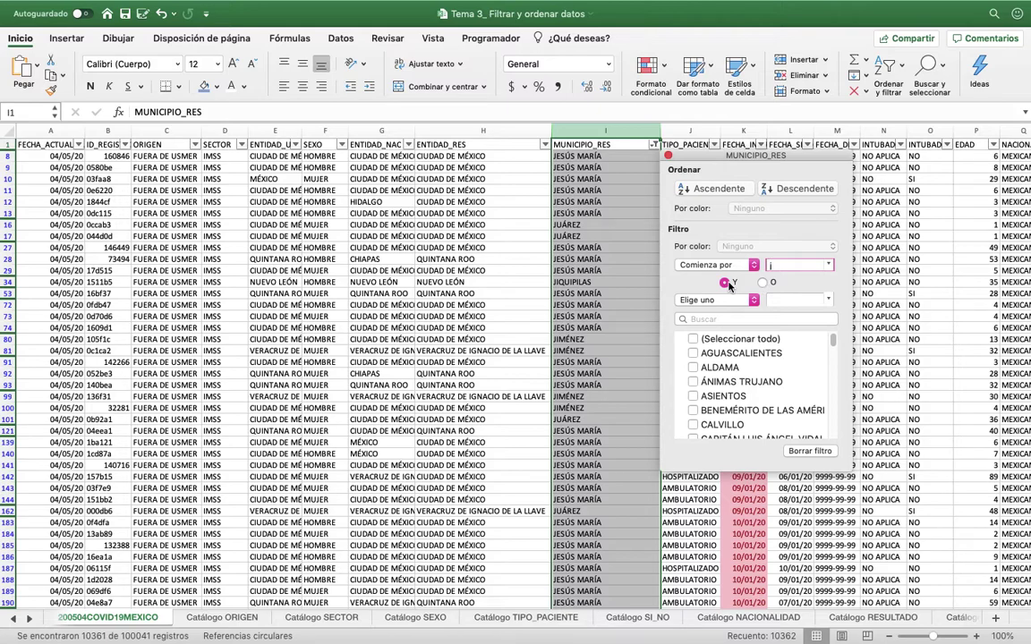
# - Add an alternative (O) condition Comienza por "a" to the MUNICIPIO_RES filter
pyautogui.click(730, 302)
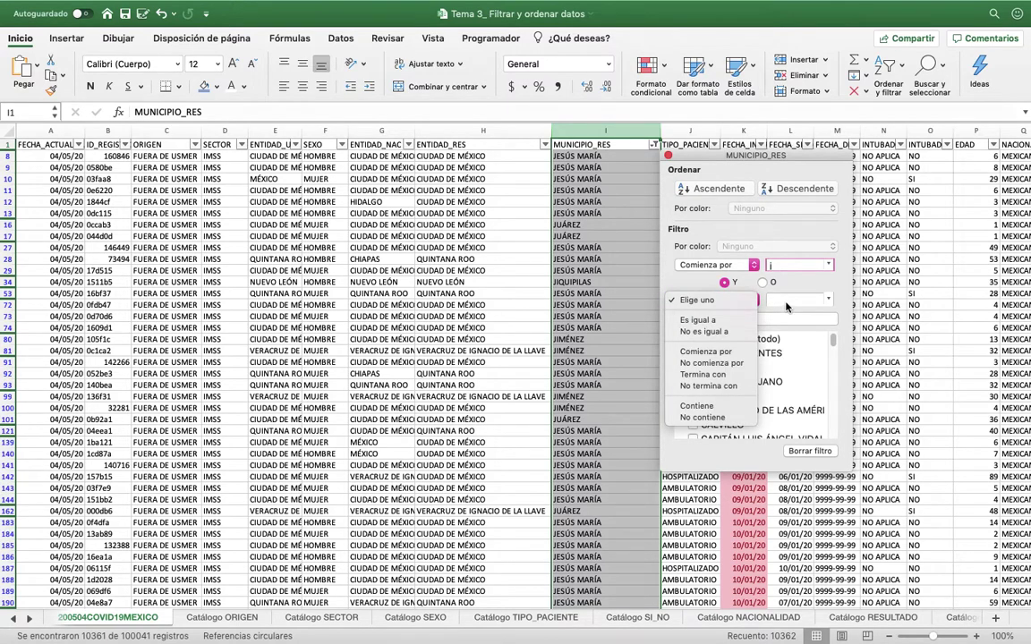
pyautogui.click(789, 301)
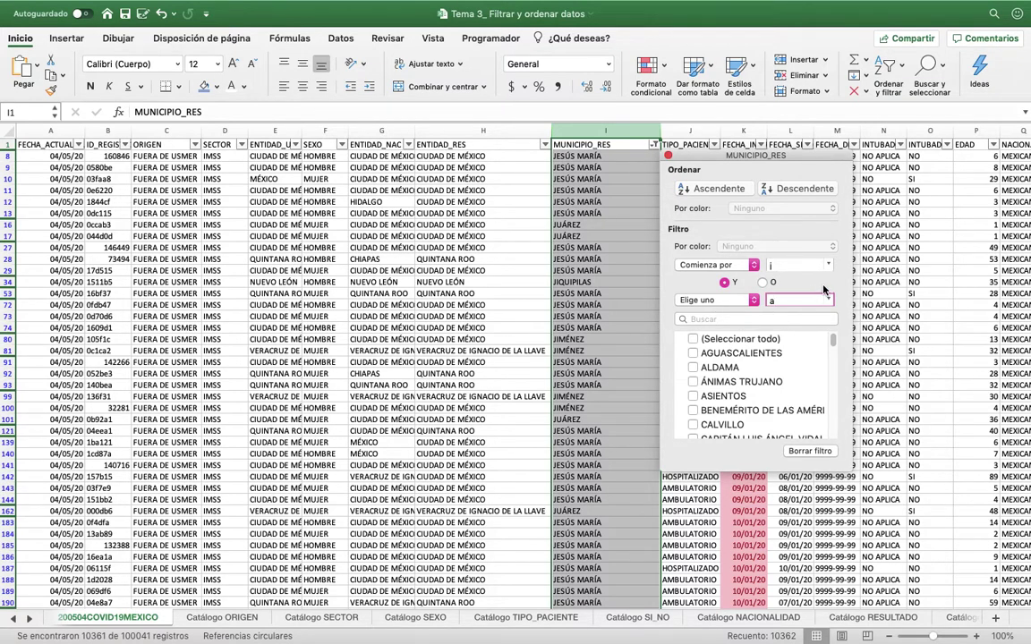
pyautogui.scroll(-1, 795, 334)
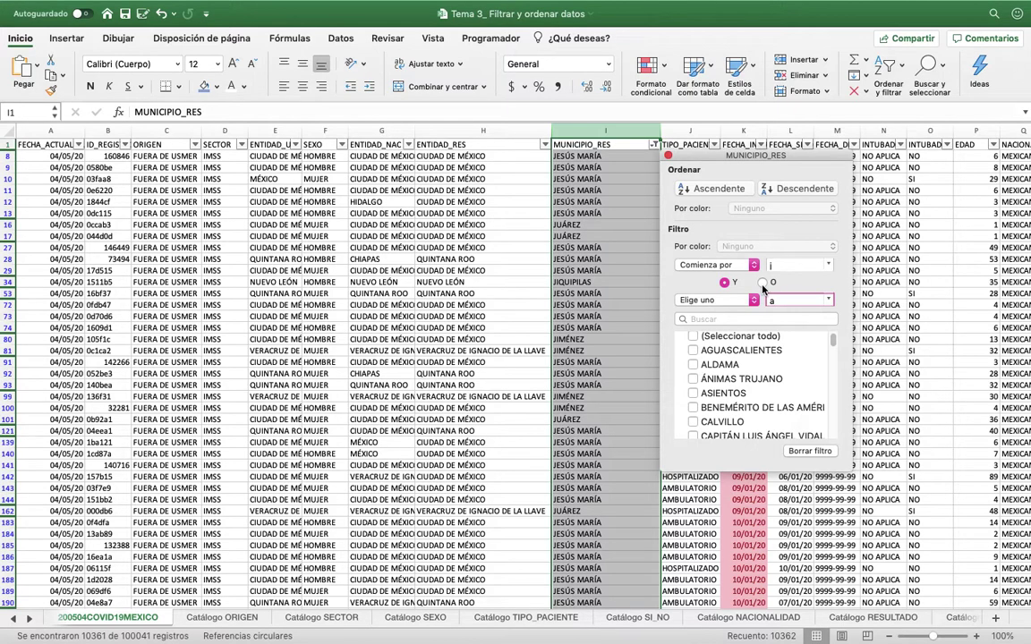
pyautogui.click(763, 284)
pyautogui.click(716, 300)
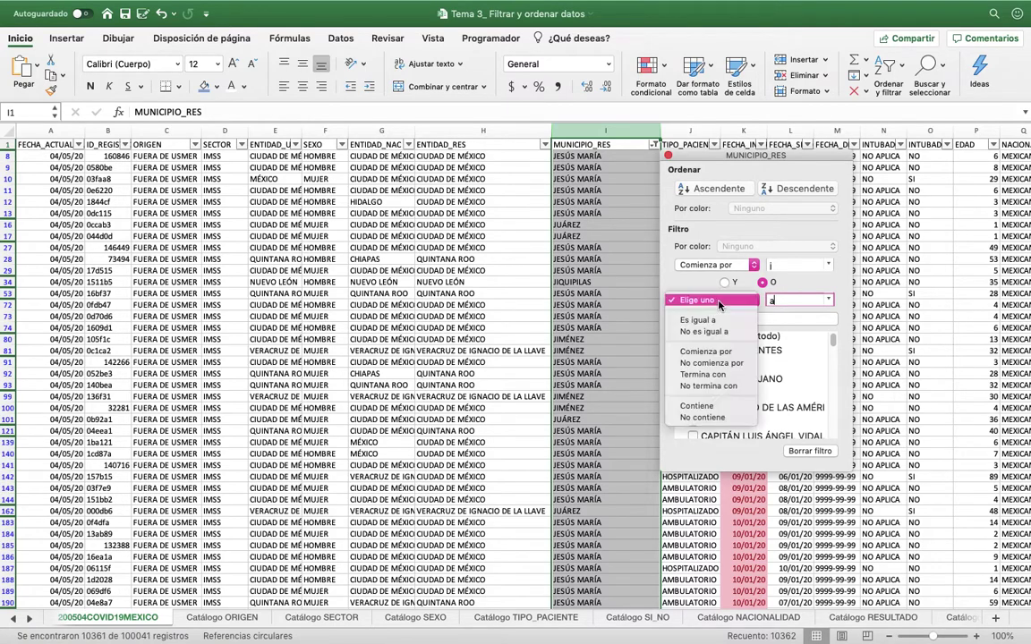
pyautogui.click(712, 351)
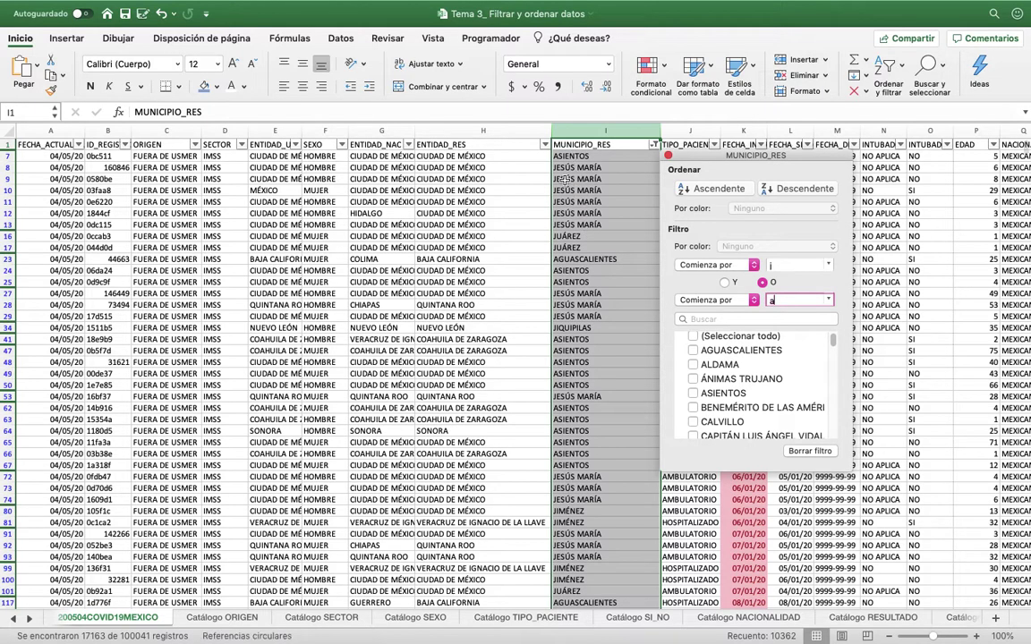
# - Change the first MUNICIPIO_RES filter condition to Contiene "ji" and dismiss the circular reference warning
pyautogui.click(699, 266)
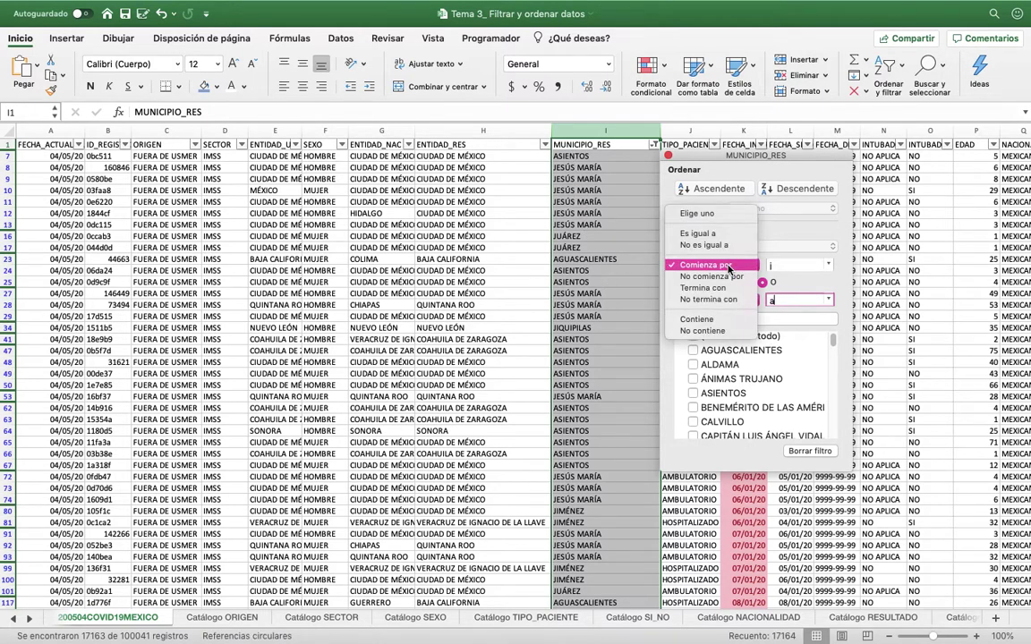
pyautogui.click(698, 319)
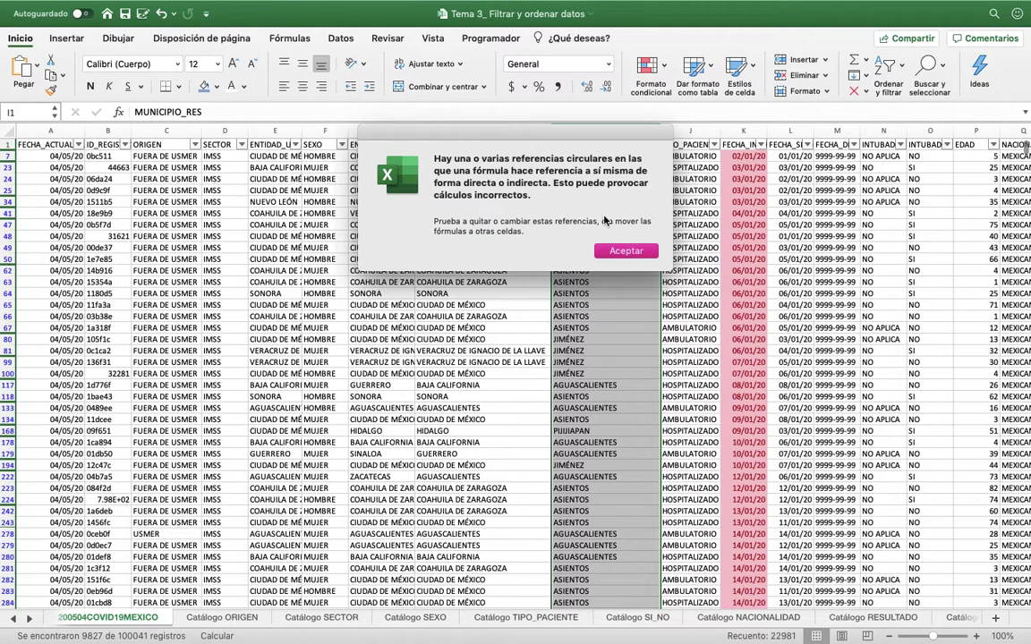
pyautogui.click(625, 252)
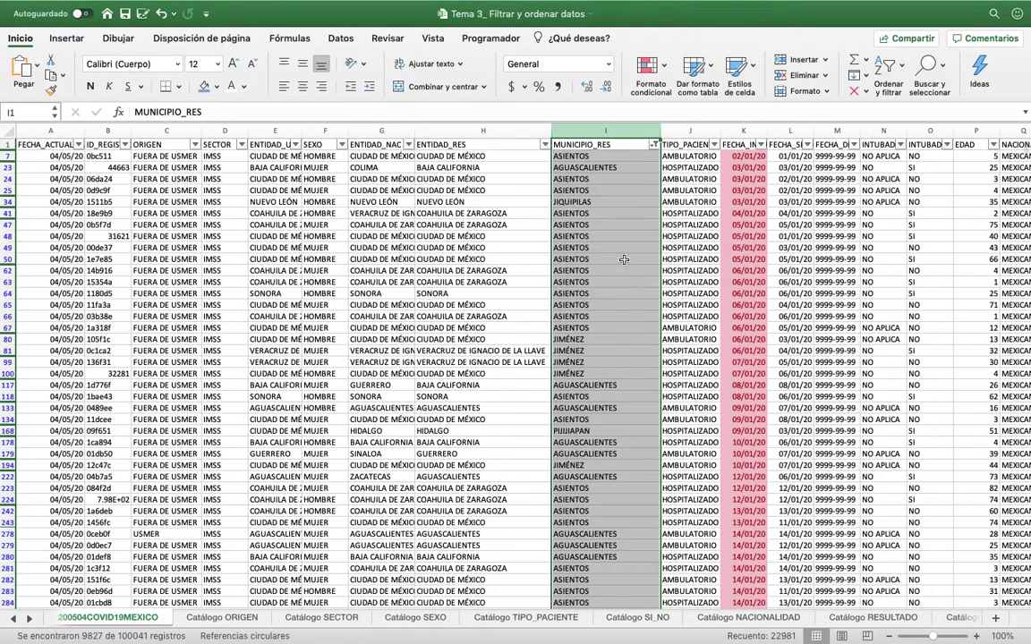
# - Clear the second MUNICIPIO_RES condition's text and change the text of the first Contiene condition to "si"
pyautogui.click(654, 145)
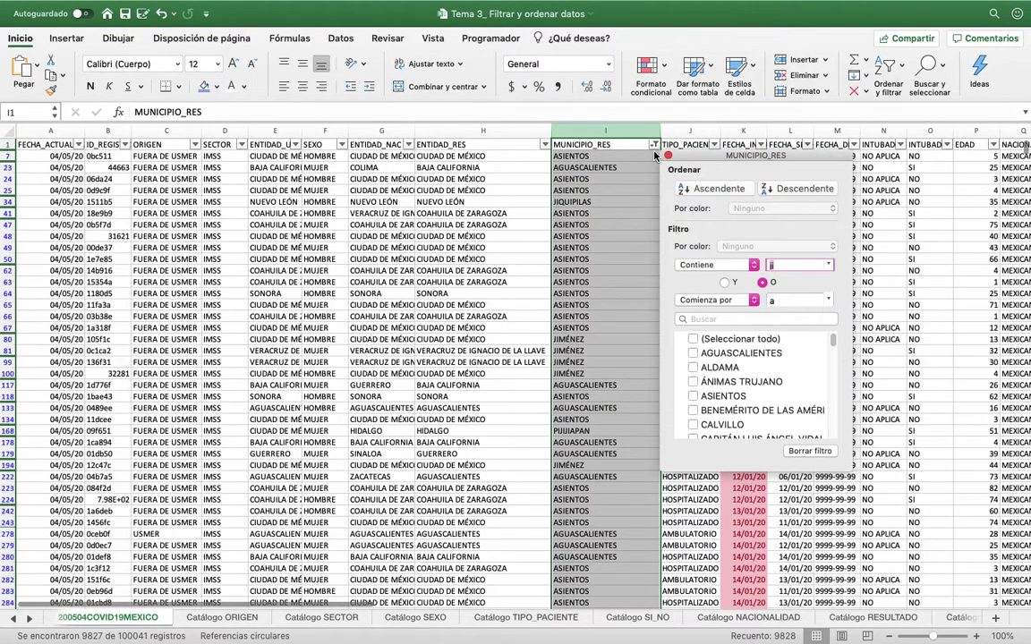
pyautogui.click(782, 300)
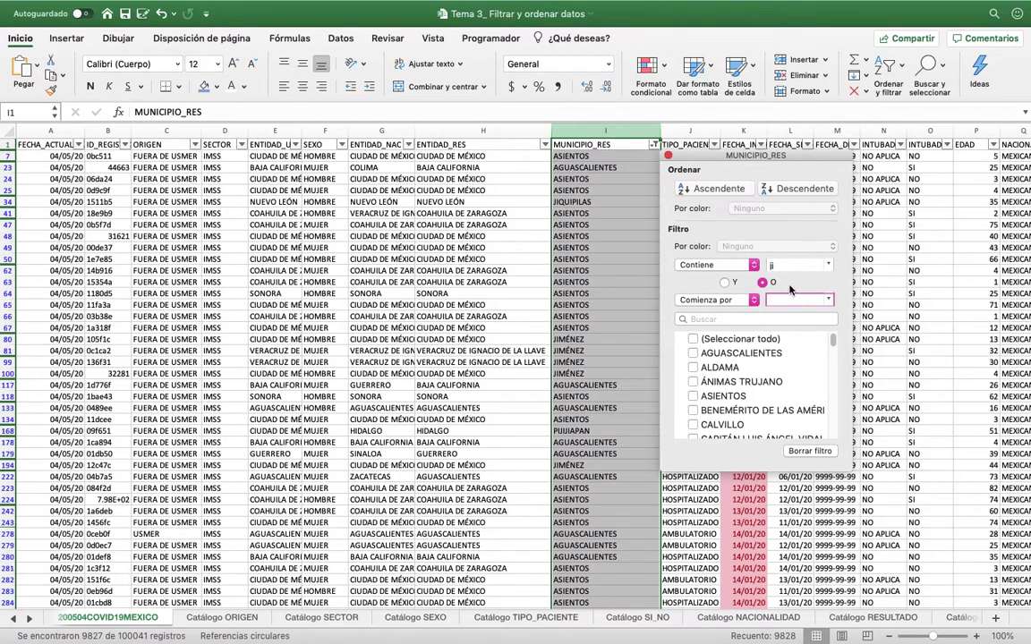
pyautogui.click(791, 265)
pyautogui.write('si')
pyautogui.scroll(-1, 743, 375)
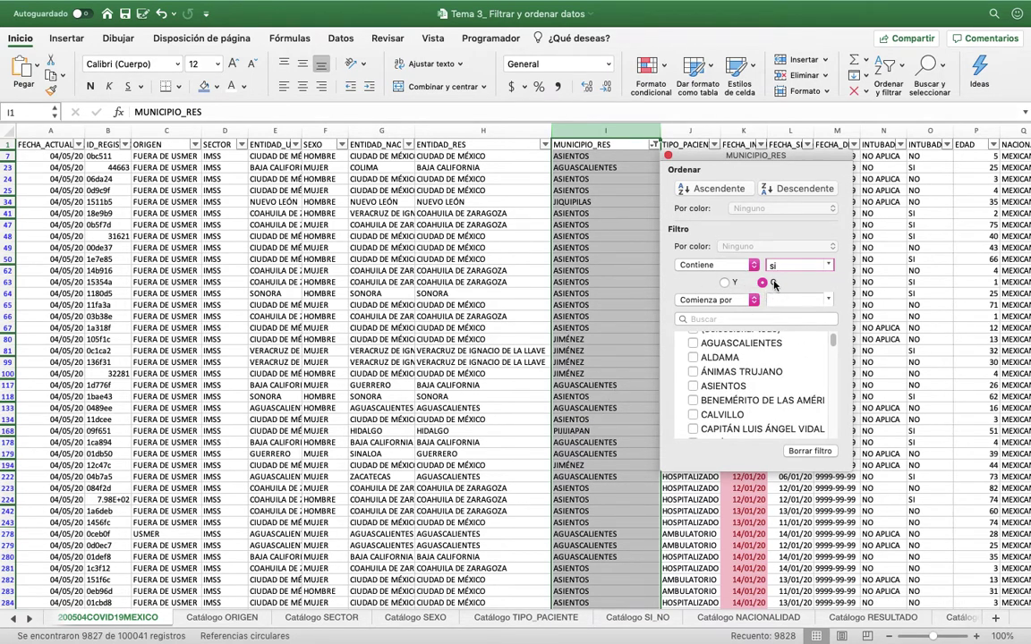
pyautogui.click(725, 303)
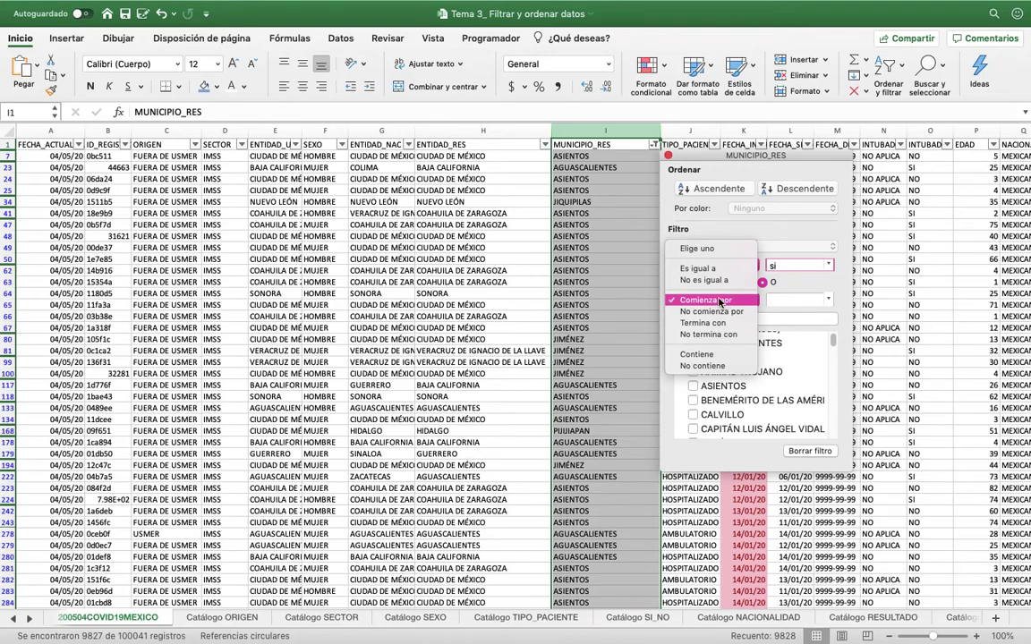
pyautogui.click(747, 277)
# - Filter MUNICIPIO_RES with No contiene "a" or No contiene "s", dismiss the circular reference warning and review the conditions
pyautogui.click(745, 264)
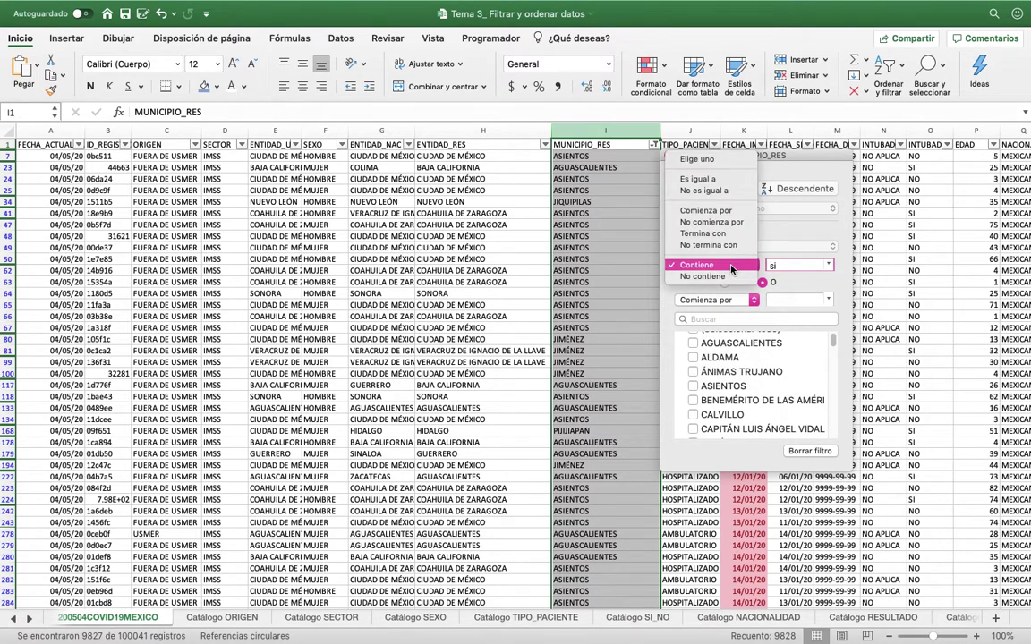
pyautogui.click(704, 277)
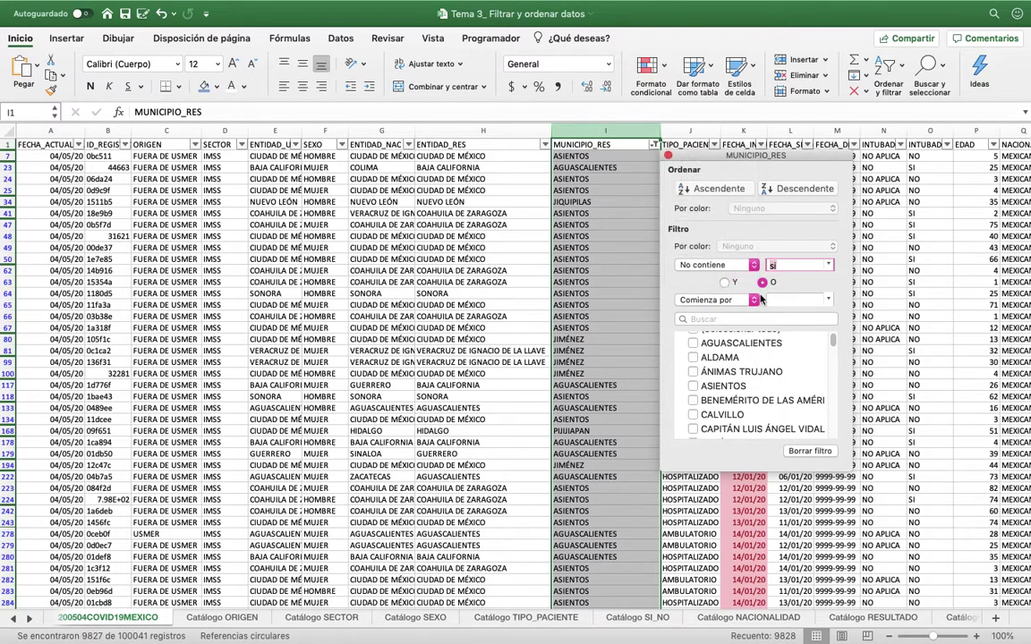
pyautogui.write('a')
pyautogui.click(752, 300)
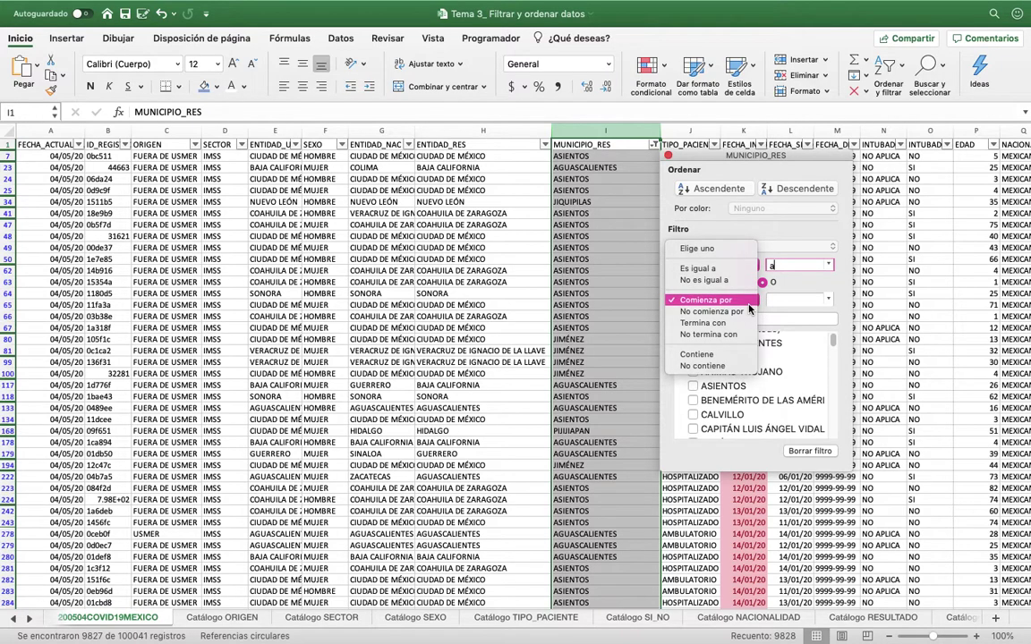
pyautogui.click(707, 365)
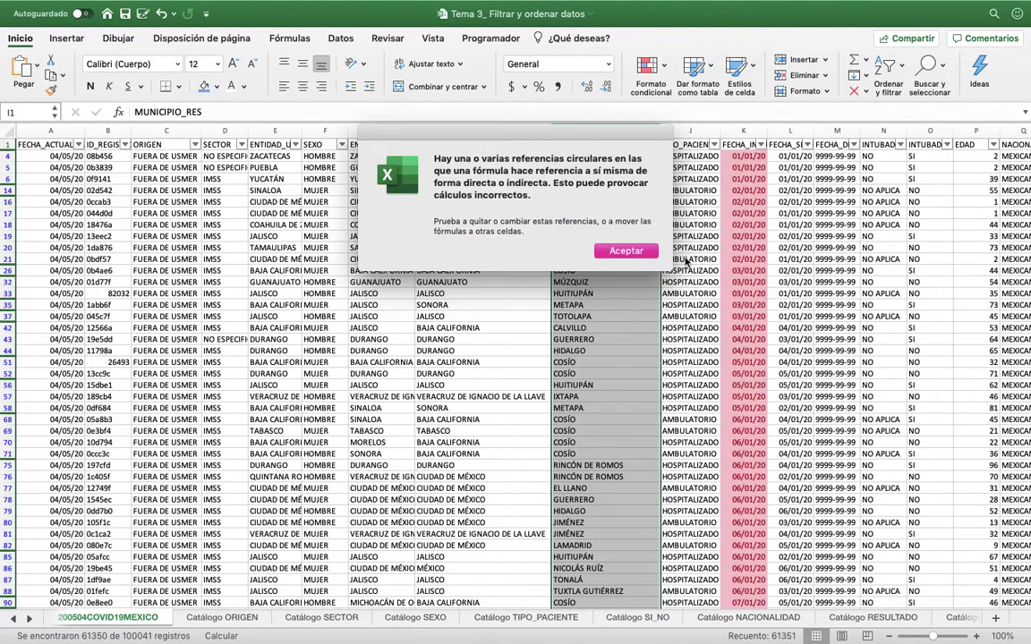
pyautogui.click(626, 252)
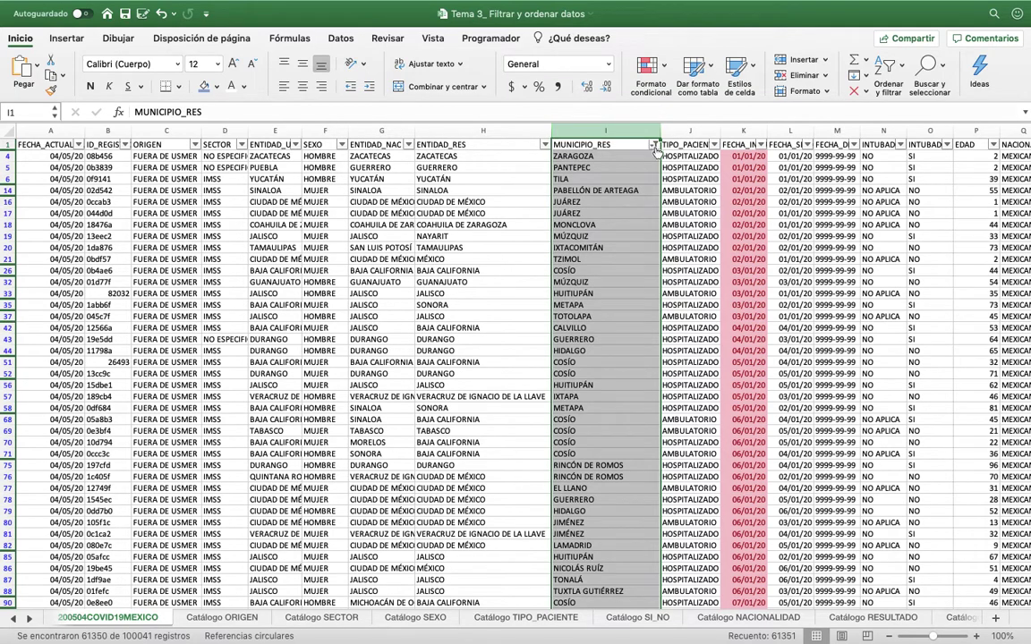
pyautogui.click(654, 145)
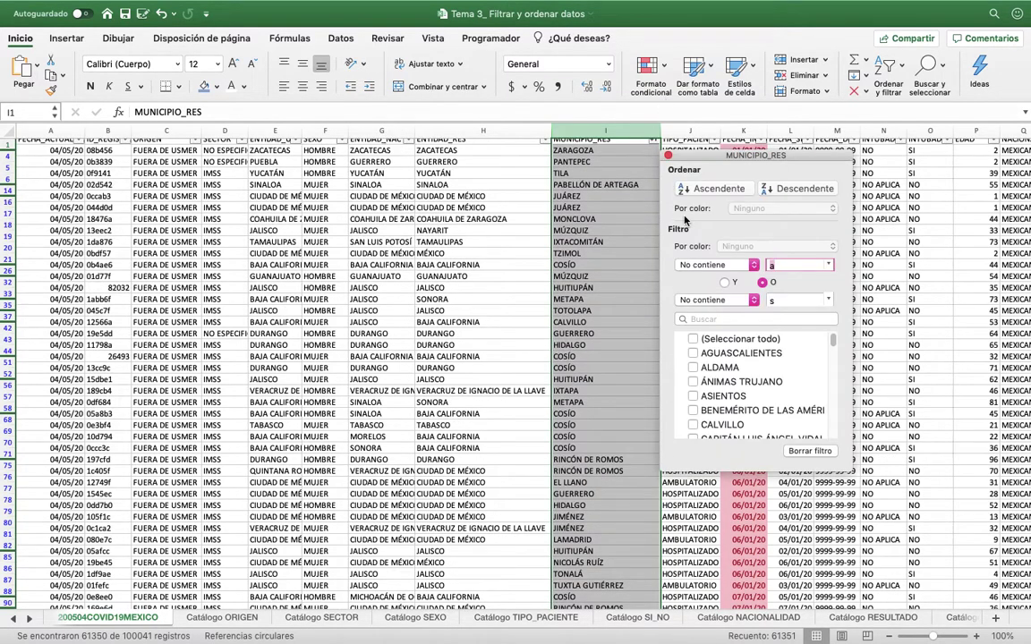
pyautogui.click(549, 265)
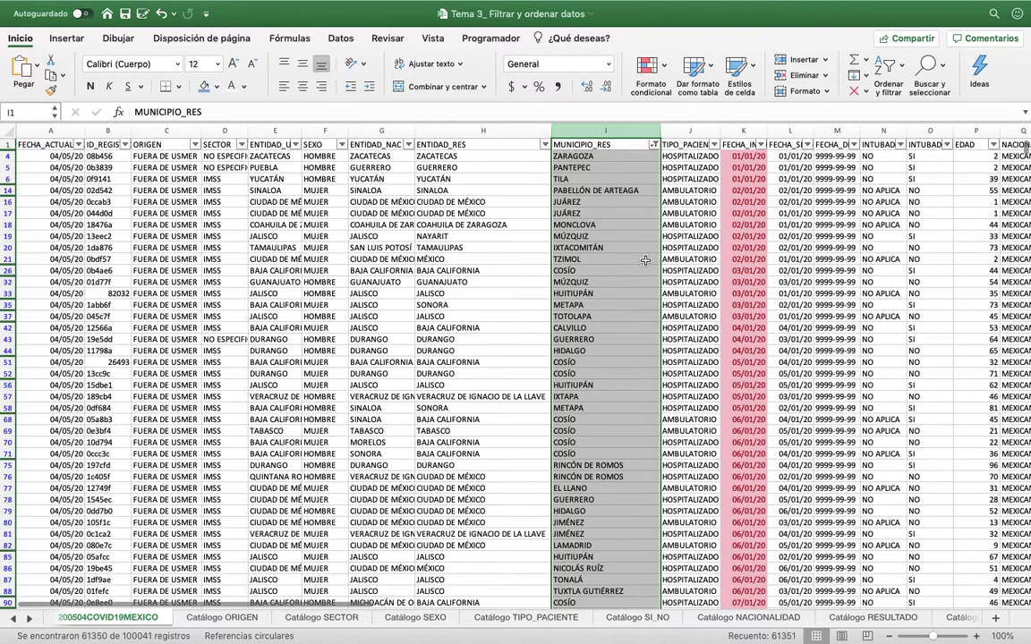
# - Filter the FECHA_INGRESO column by the cell color Verde claro and look over the matching rows
pyautogui.click(743, 131)
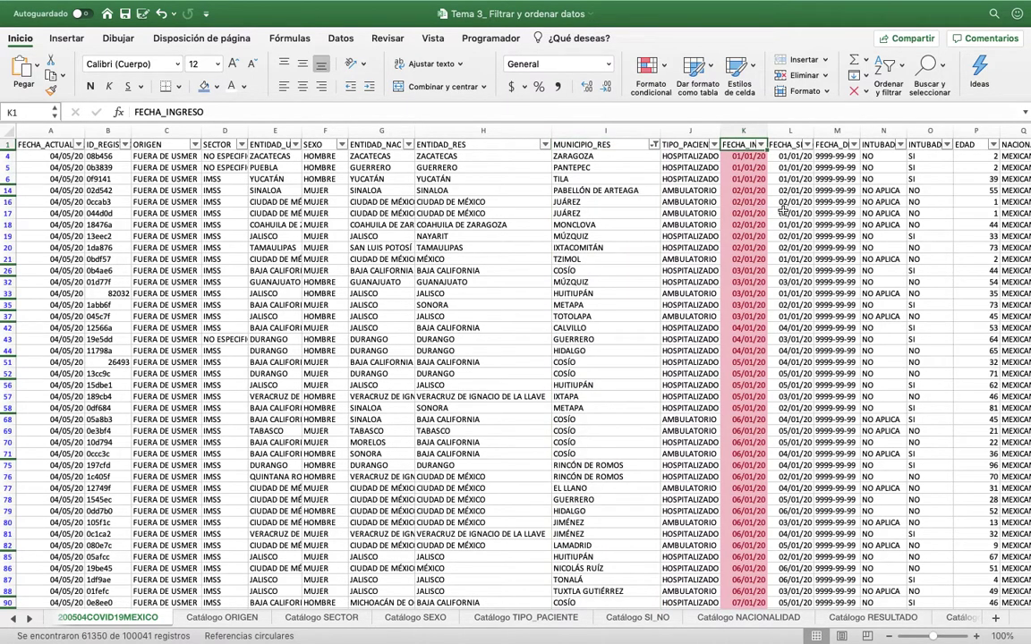
pyautogui.click(742, 133)
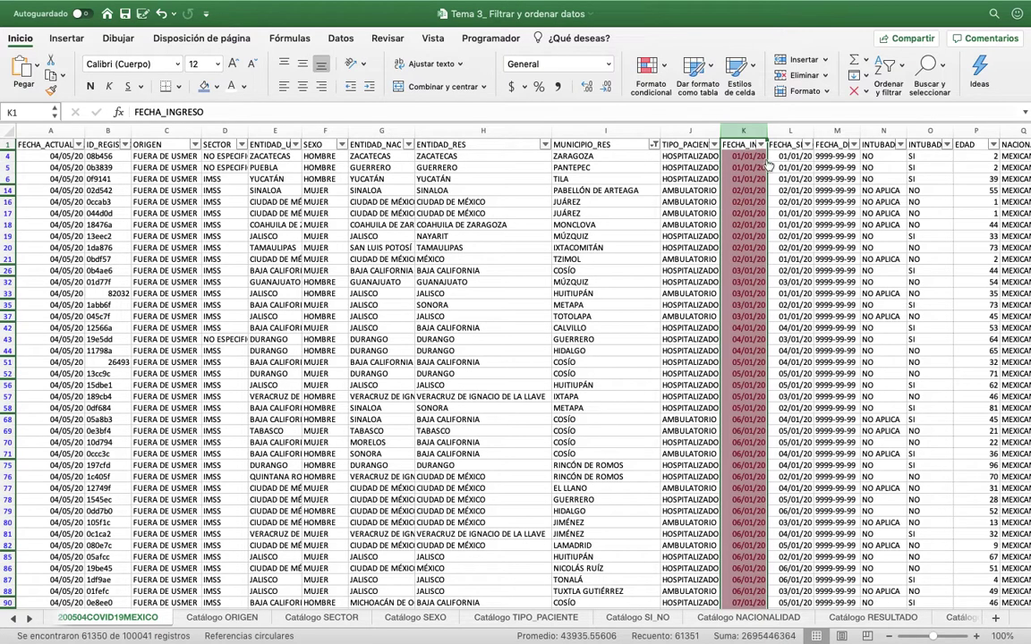
pyautogui.click(761, 145)
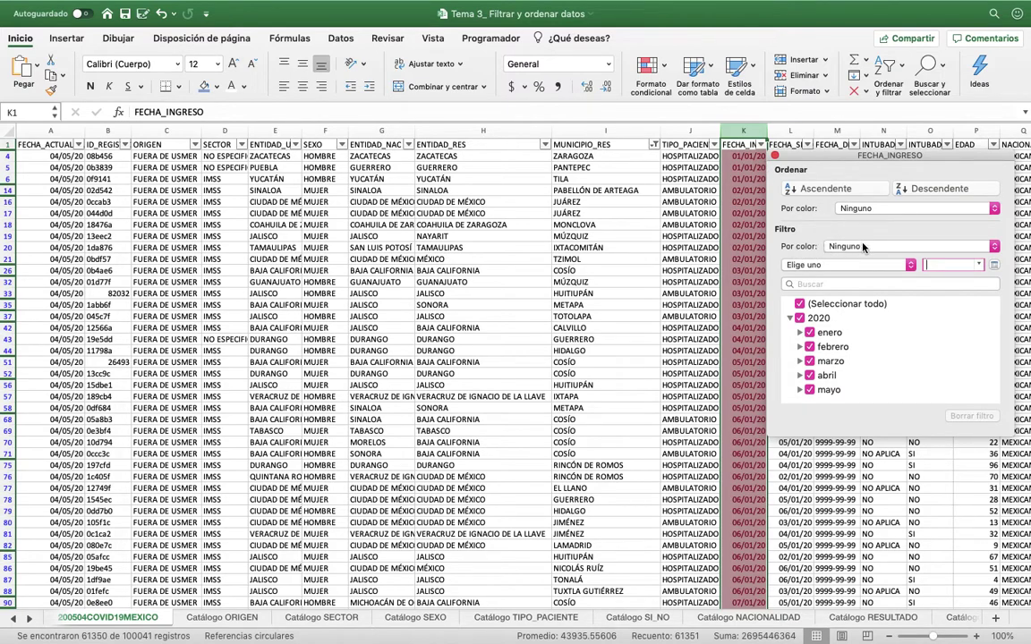
pyautogui.click(864, 247)
pyautogui.moveTo(874, 259)
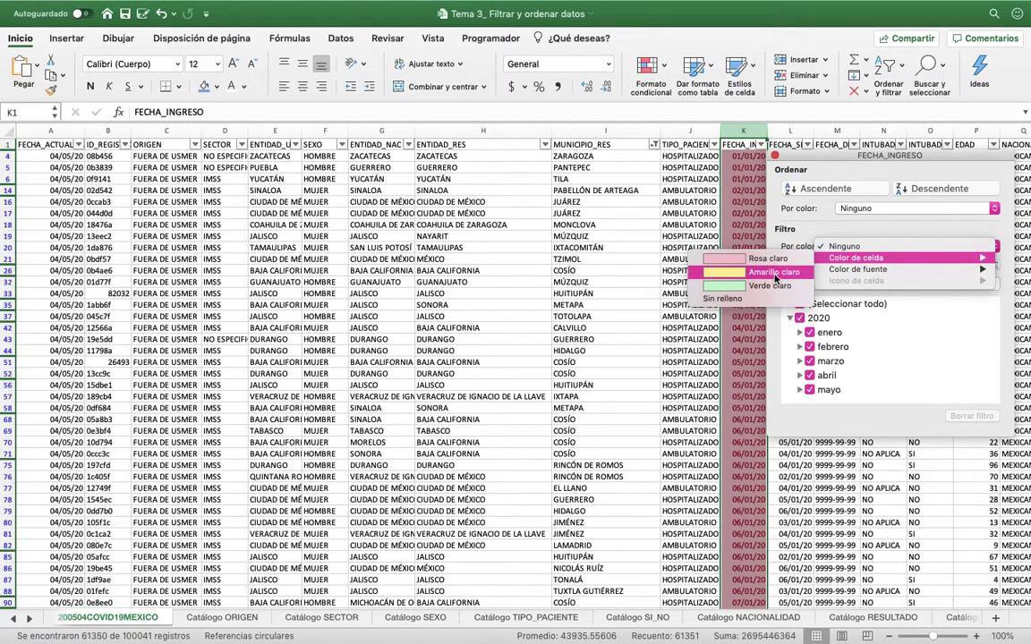
pyautogui.click(703, 269)
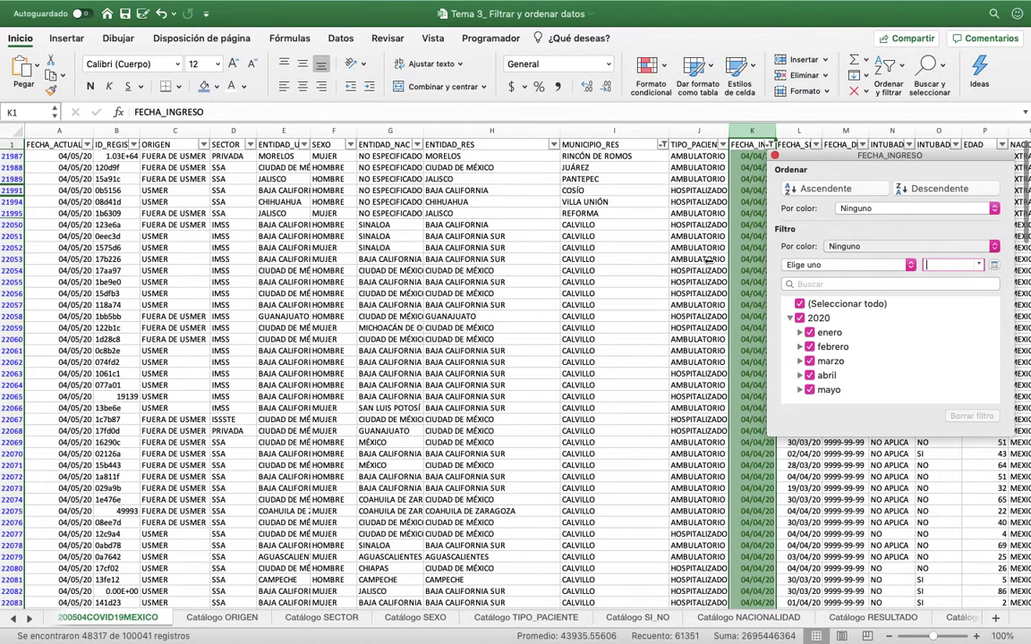
pyautogui.scroll(-10, 543, 294)
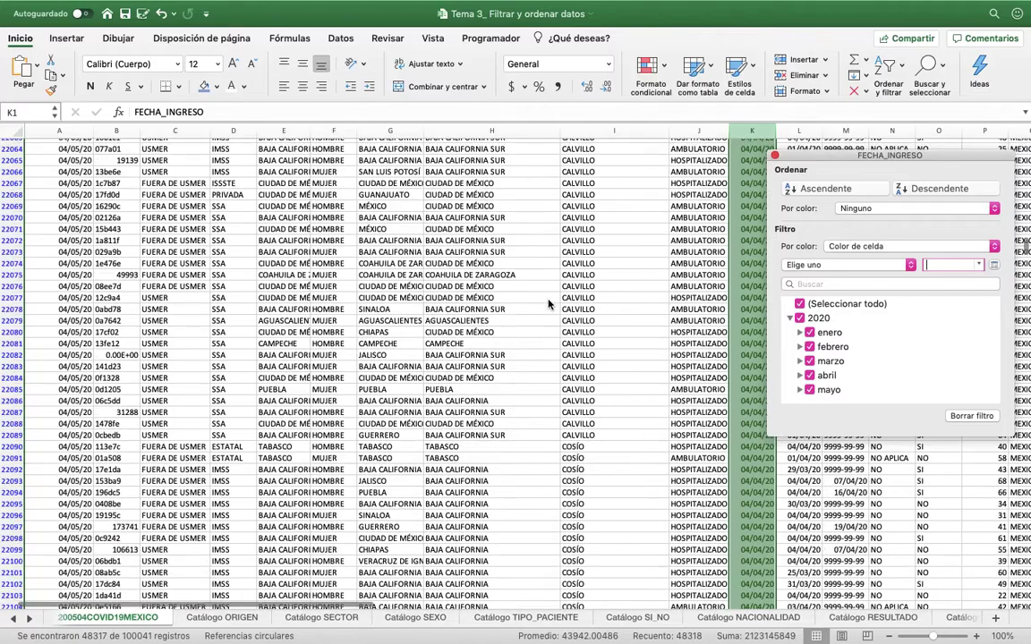
pyautogui.scroll(10, 548, 304)
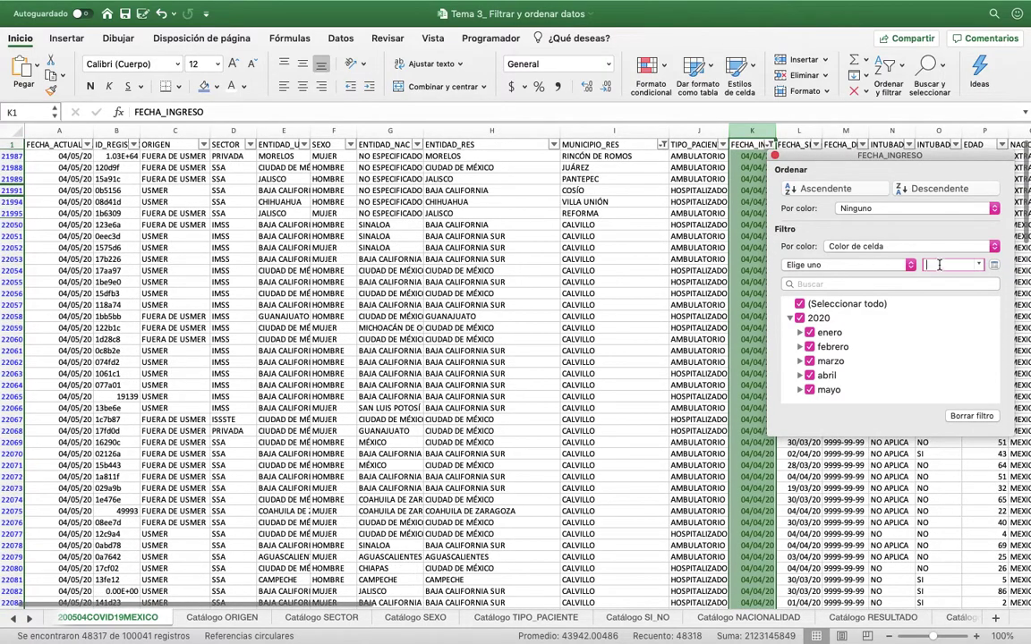
# - Change the FECHA_INGRESO color filter to the font color Marrón
pyautogui.click(955, 249)
pyautogui.moveTo(922, 260)
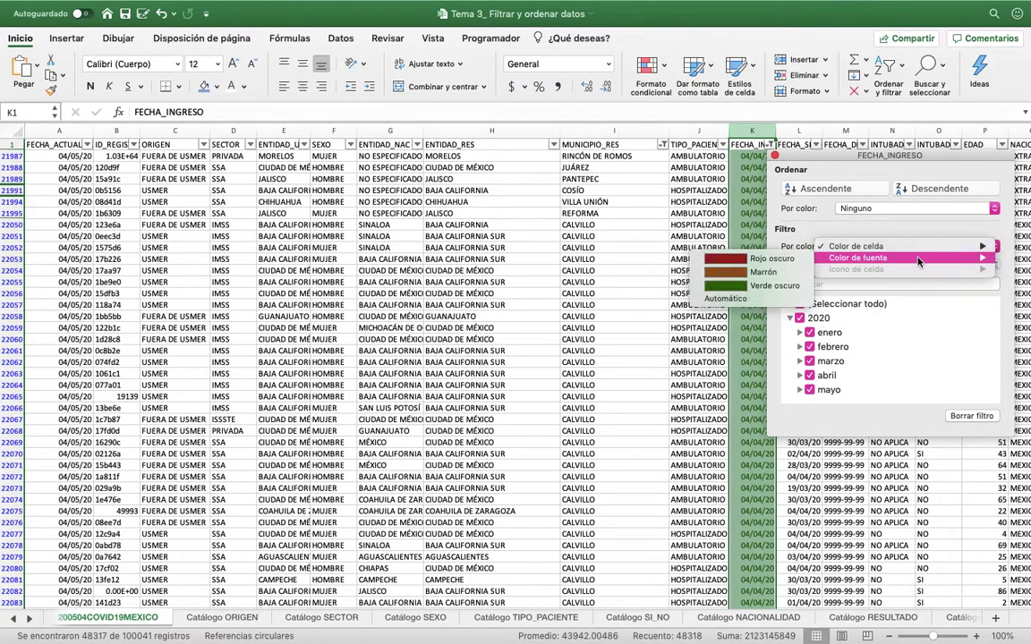
pyautogui.click(768, 272)
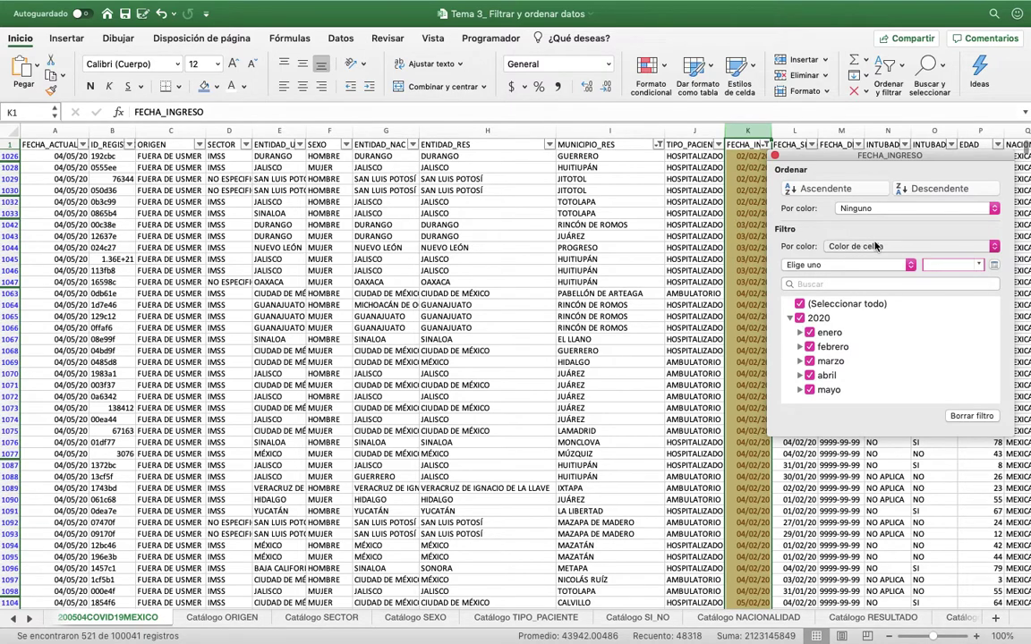
pyautogui.click(909, 246)
pyautogui.click(910, 258)
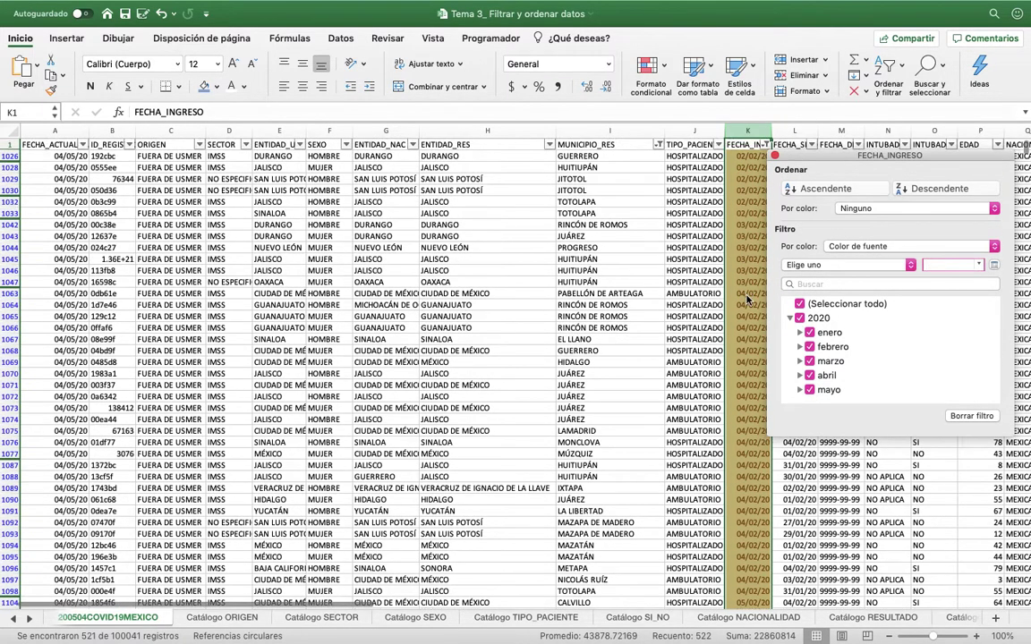
# - Review the FECHA_INGRESO color filter options, close the filter and examine the matching rows and the column's summary figures
pyautogui.click(931, 246)
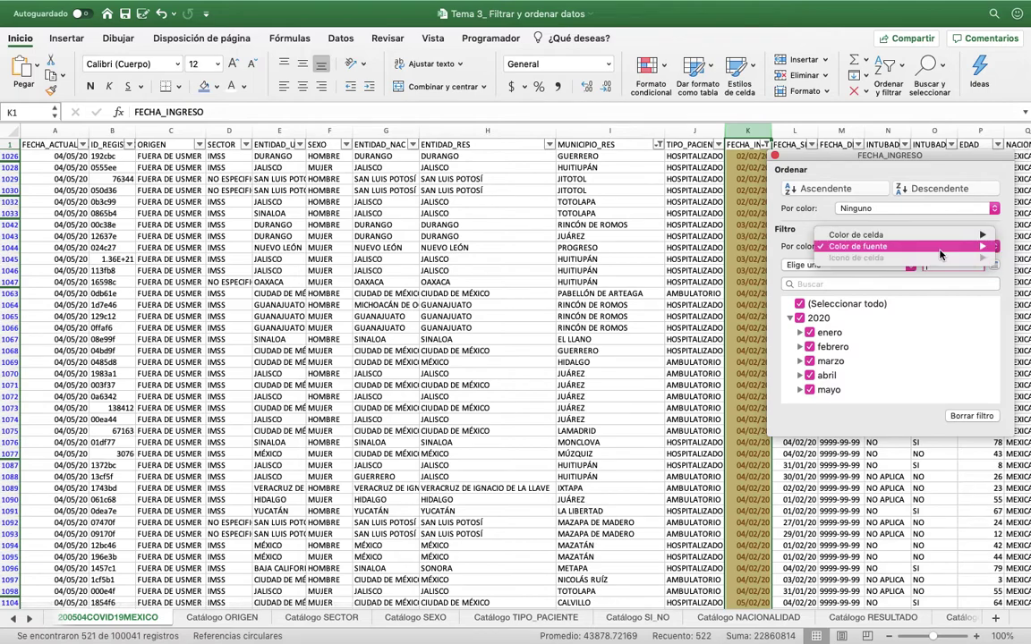
pyautogui.moveTo(895, 235)
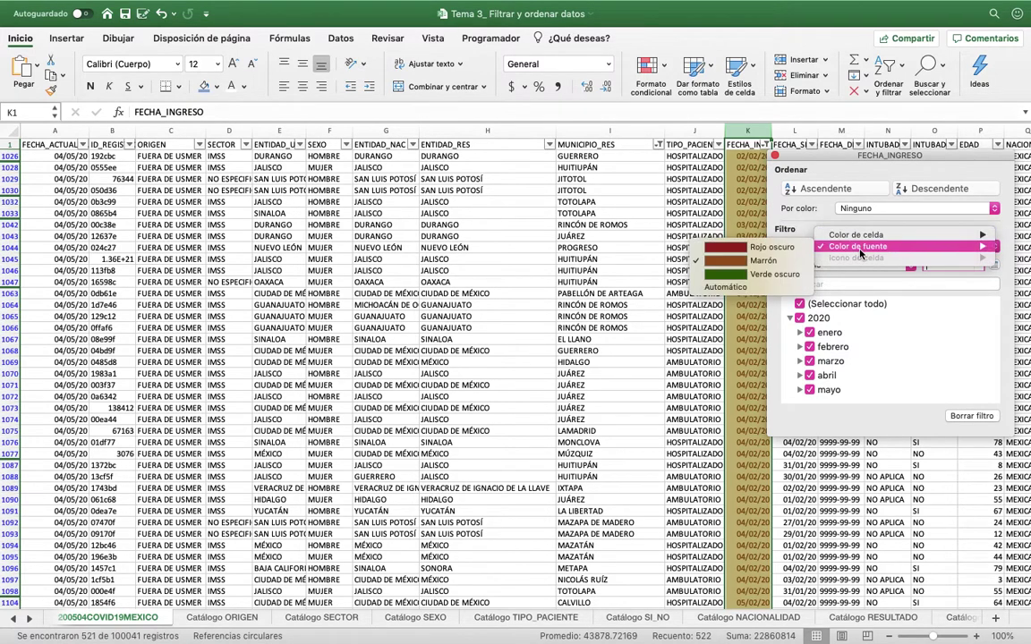
pyautogui.click(803, 230)
pyautogui.click(735, 249)
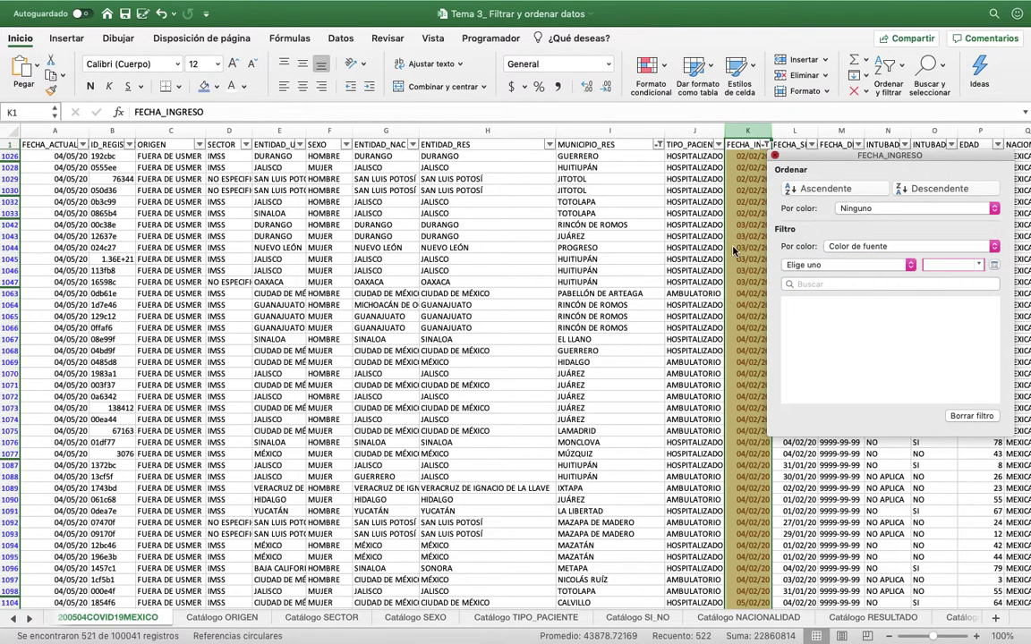
pyautogui.click(751, 227)
pyautogui.scroll(-3, 747, 245)
pyautogui.scroll(3, 747, 245)
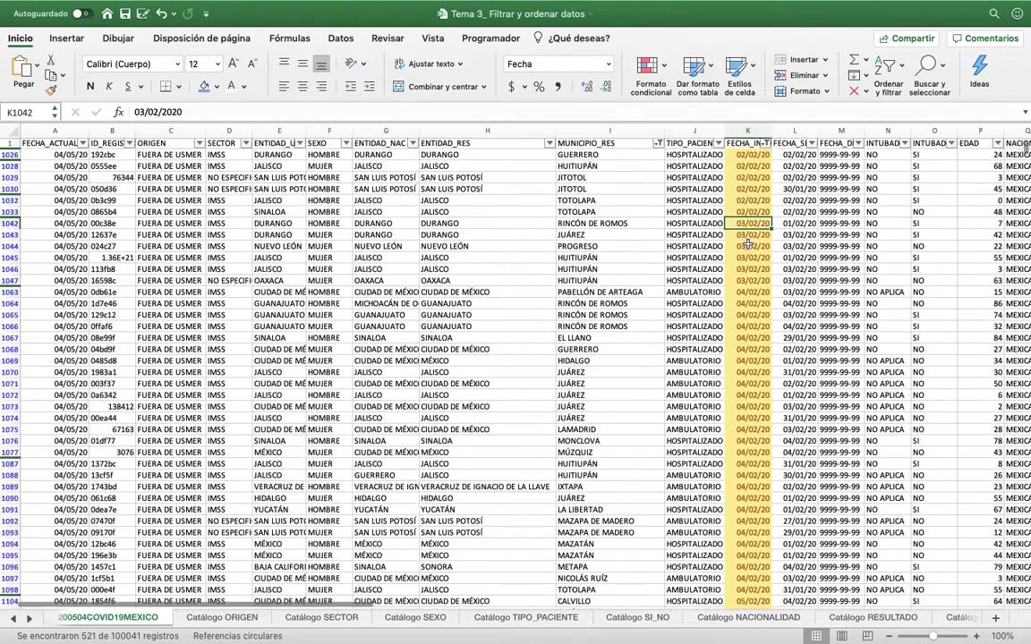
pyautogui.click(749, 130)
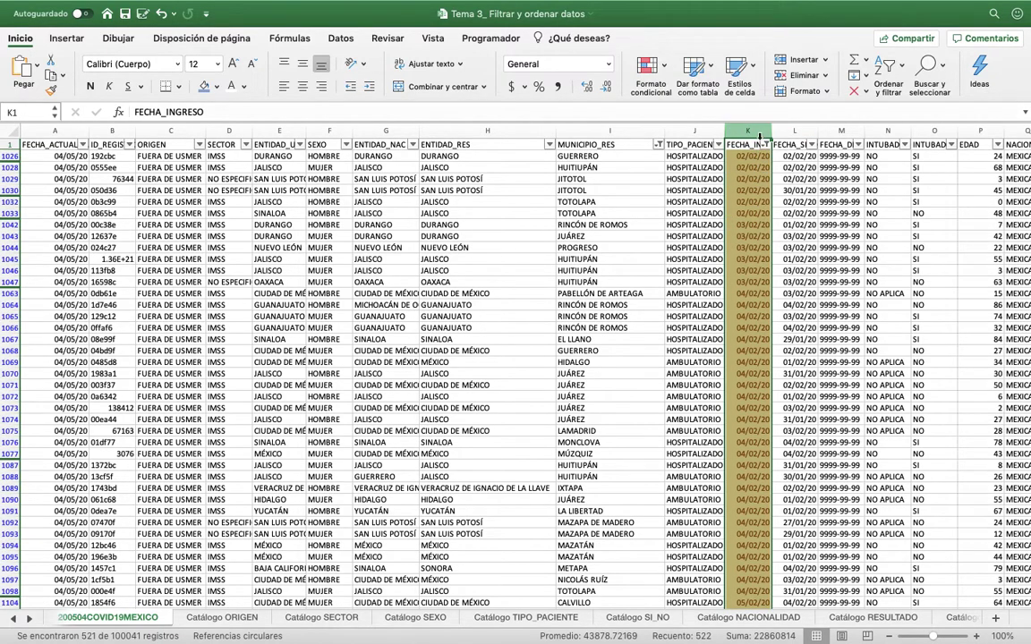
pyautogui.scroll(-5, 734, 202)
pyautogui.scroll(5, 742, 210)
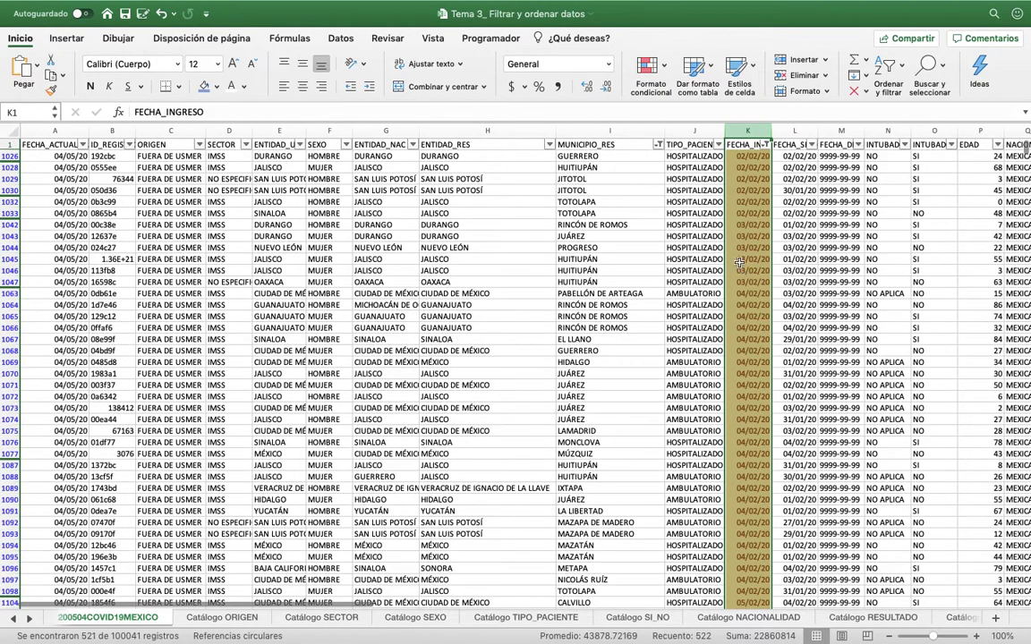
# - Look through the rows that match the combined MUNICIPIO_RES text filter and FECHA_INGRESO font color filter
pyautogui.scroll(-3, 755, 224)
pyautogui.scroll(3, 757, 231)
pyautogui.click(684, 225)
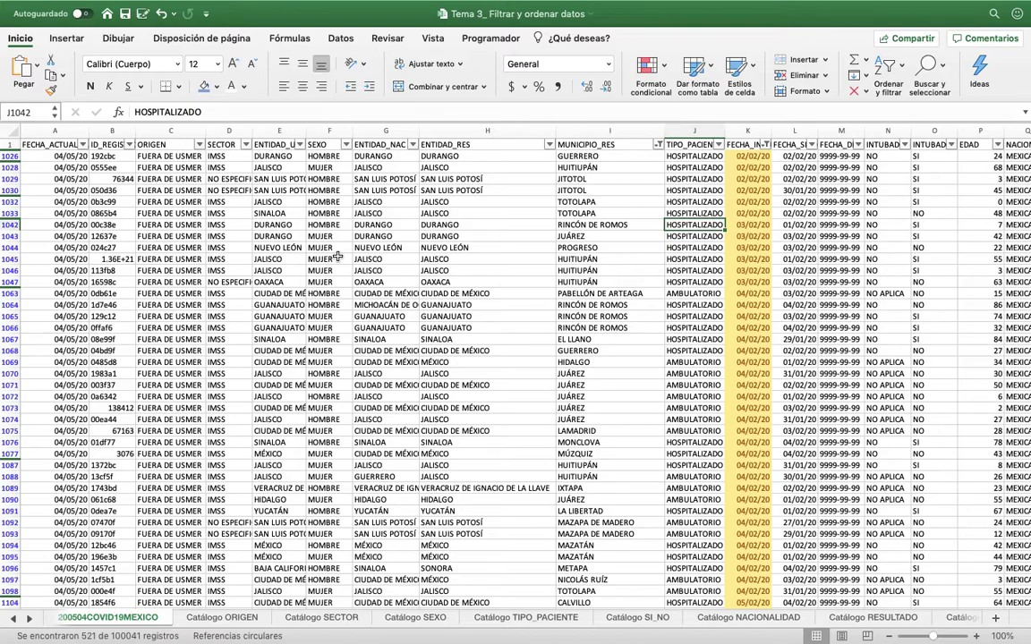
pyautogui.click(378, 259)
pyautogui.scroll(-5, 448, 259)
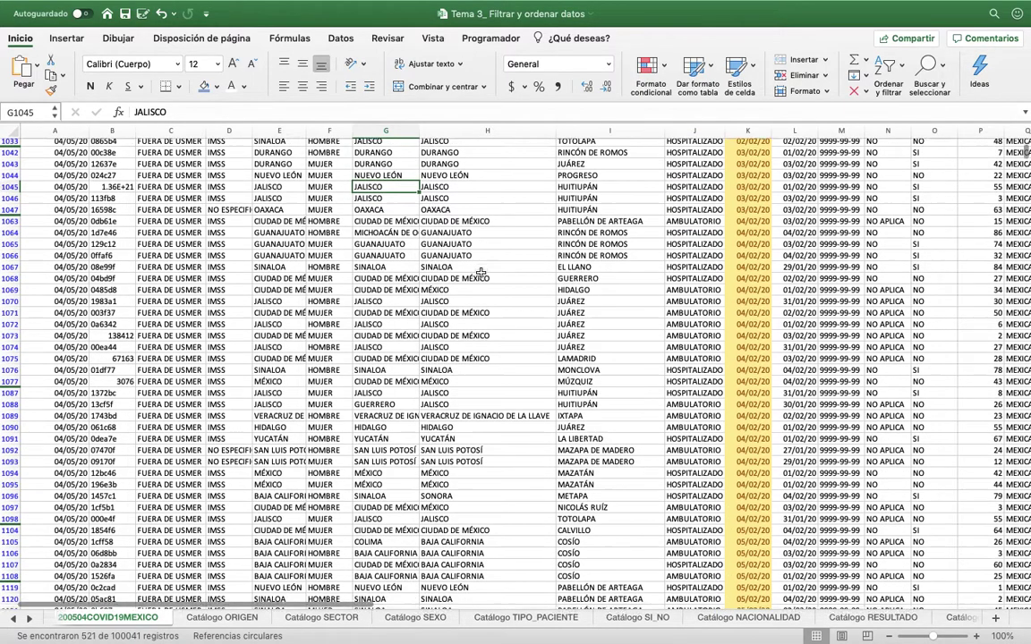
pyautogui.scroll(5, 480, 272)
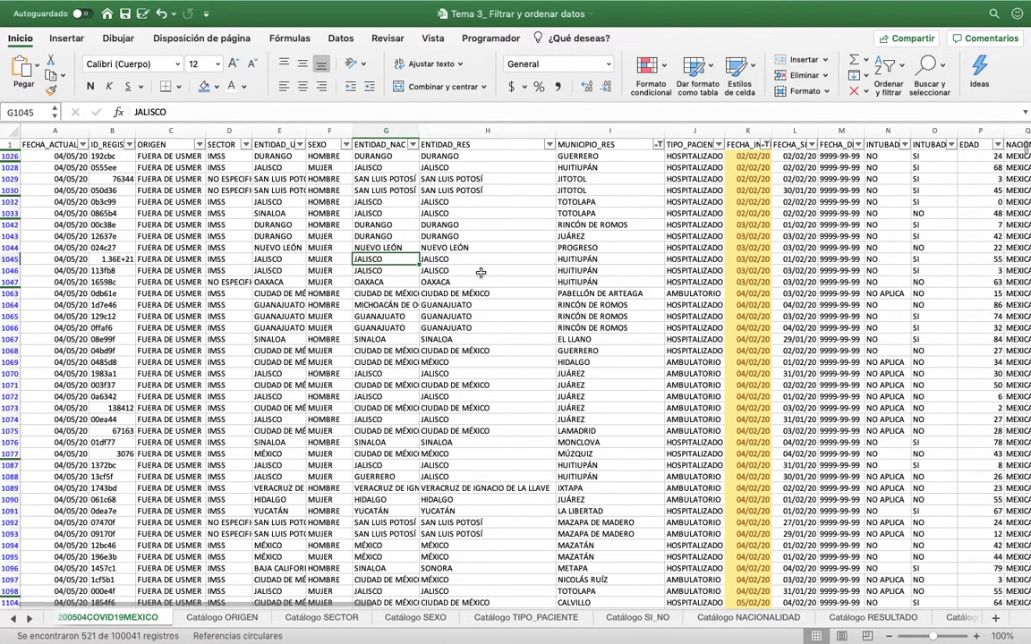
# - Examine the TIPO_PACIENTE and MUNICIPIO_RES columns and their neighbouring entries in the filtered rows
pyautogui.moveTo(669, 156); pyautogui.dragTo(685, 292)
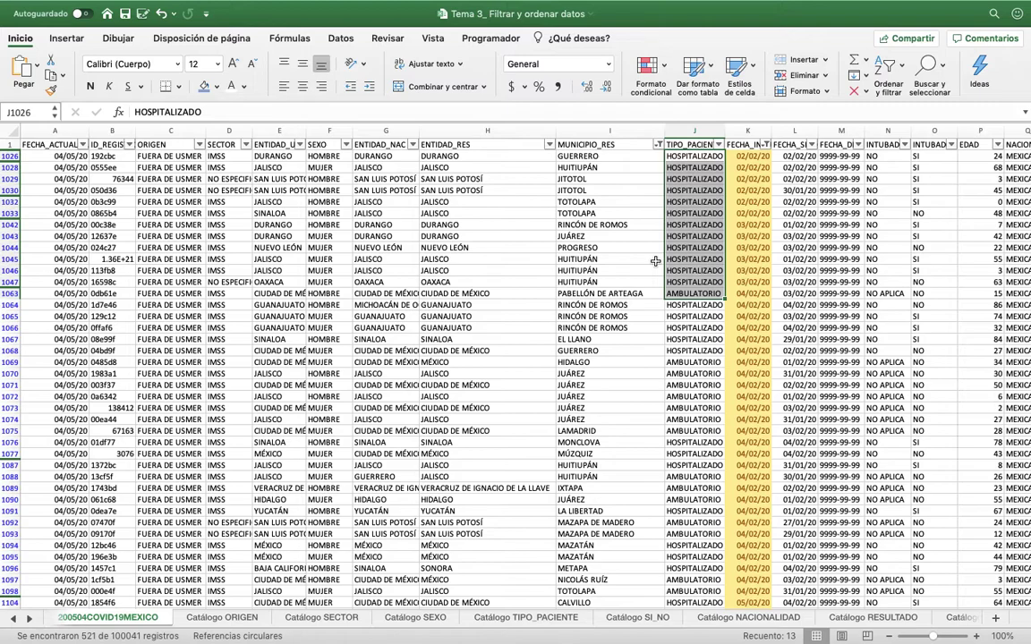
pyautogui.click(602, 155)
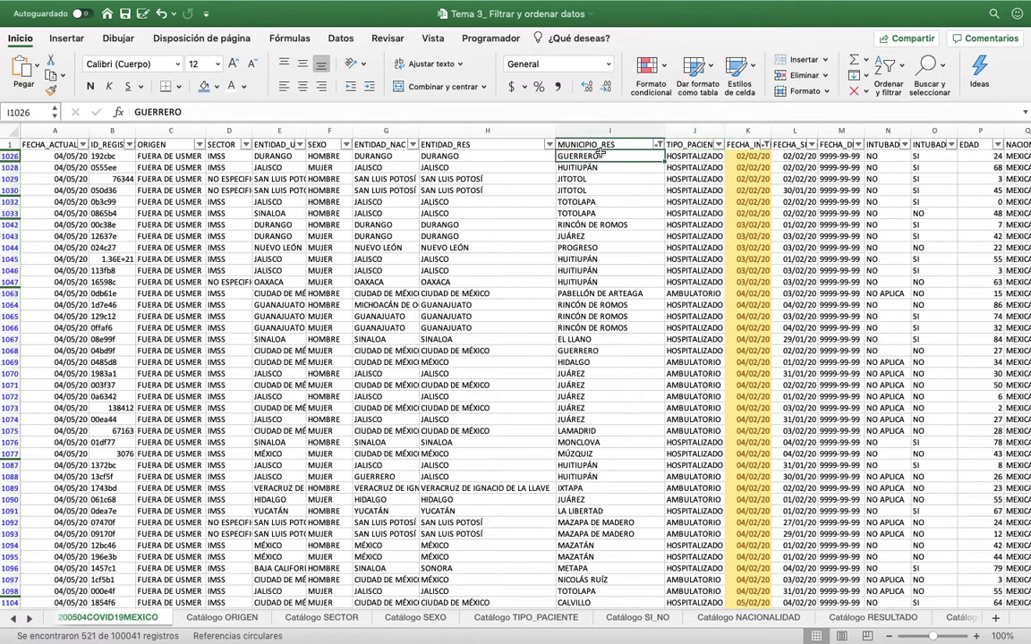
pyautogui.click(567, 143)
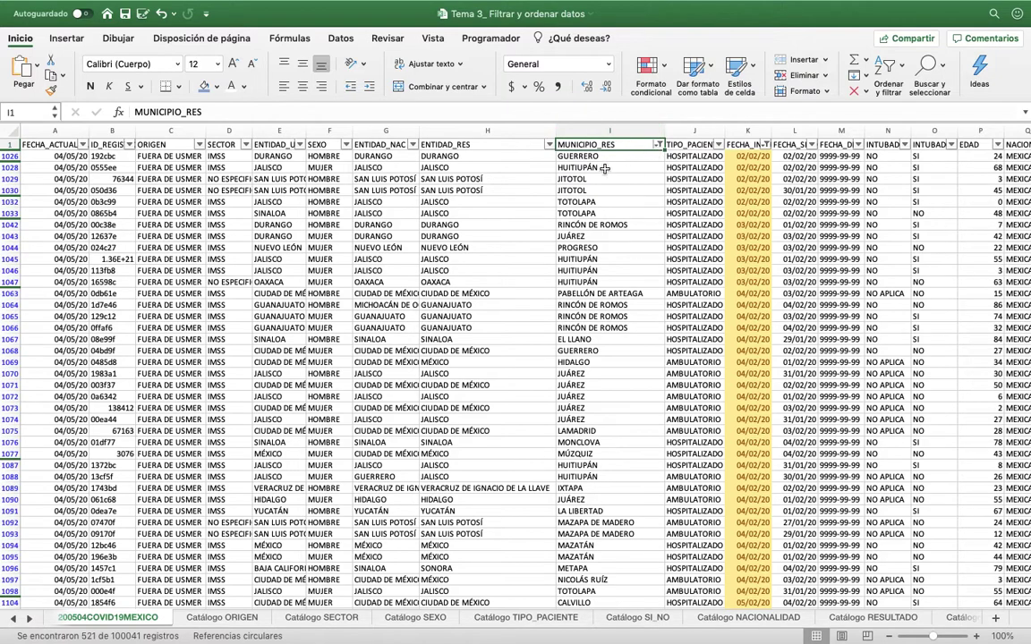
pyautogui.click(694, 179)
pyautogui.click(796, 201)
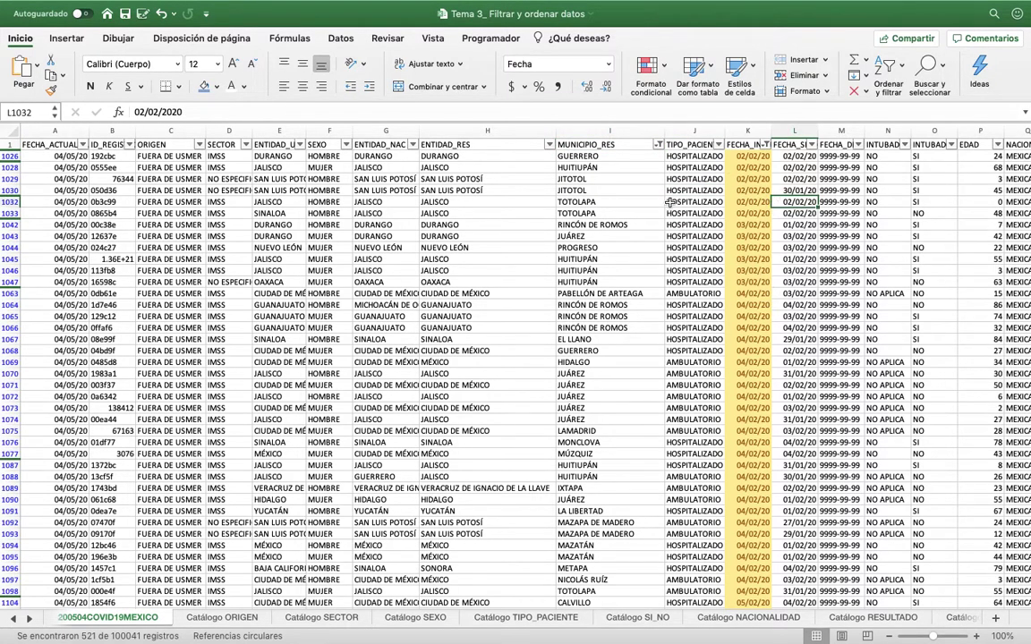
pyautogui.click(687, 143)
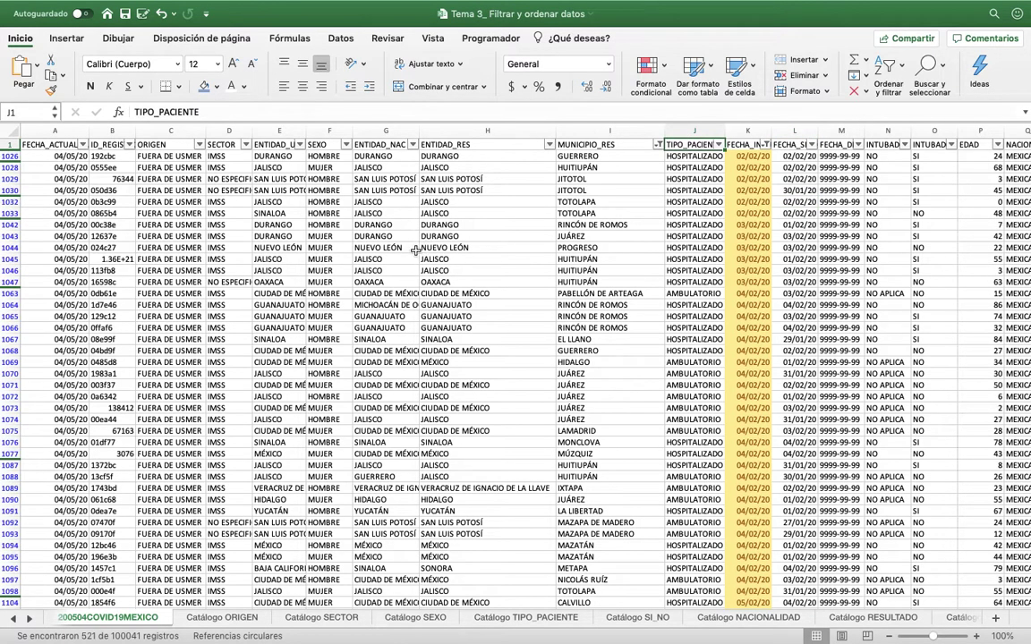
pyautogui.click(441, 331)
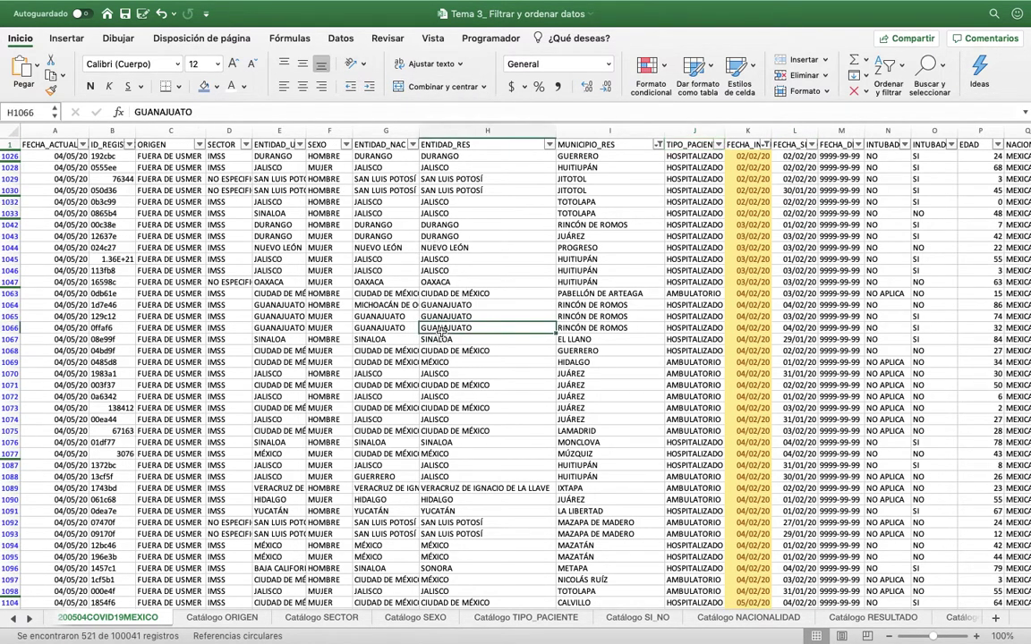